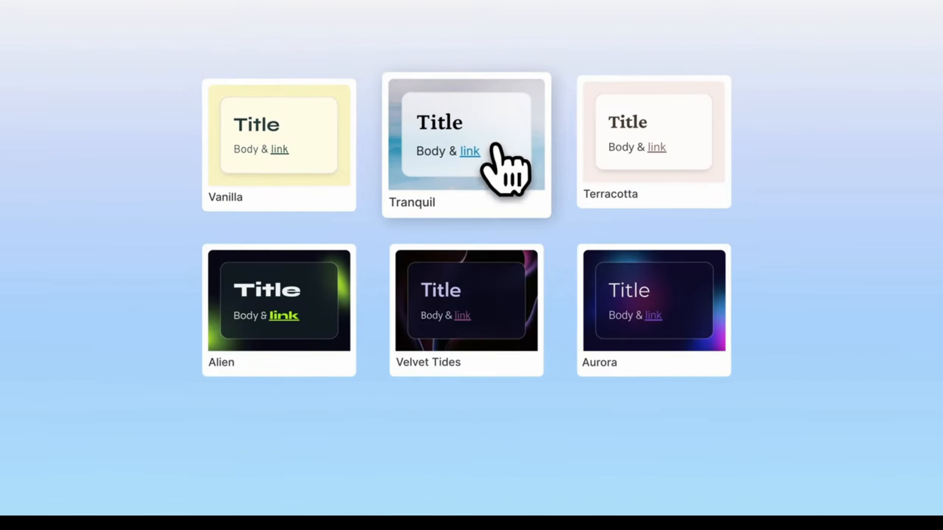
Choose the Aurora theme and generate the presentation.
left_click(700, 307)
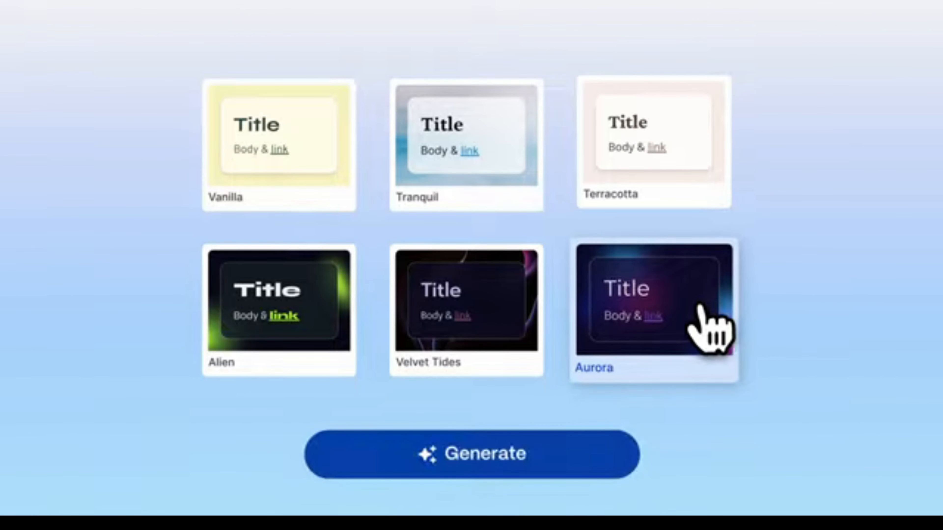
left_click(596, 468)
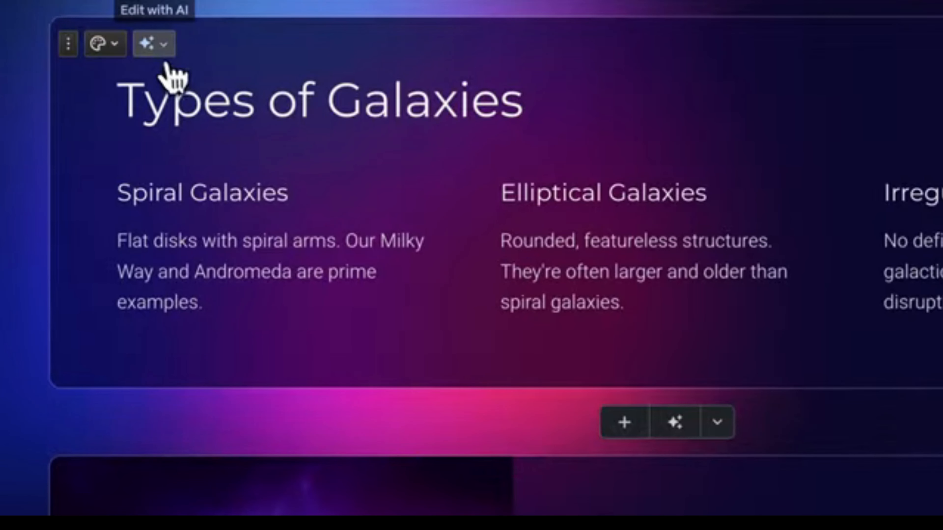
Have the AI make the Types of Galaxies card more visual.
left_click(156, 48)
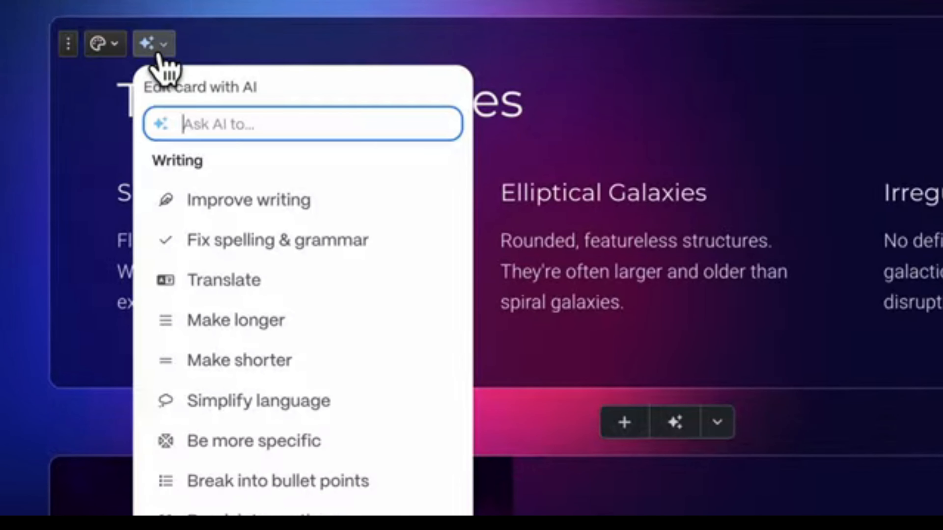
scroll(394, 305, "down", 5)
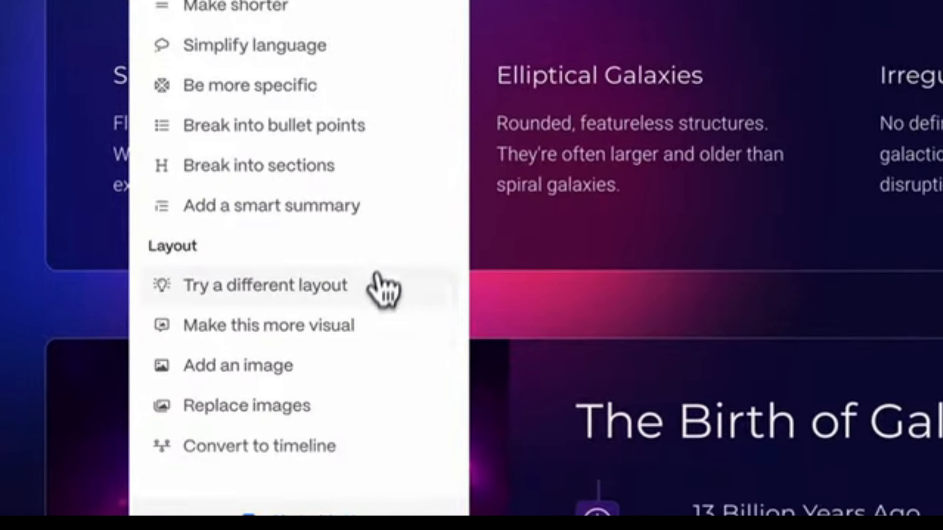
left_click(375, 332)
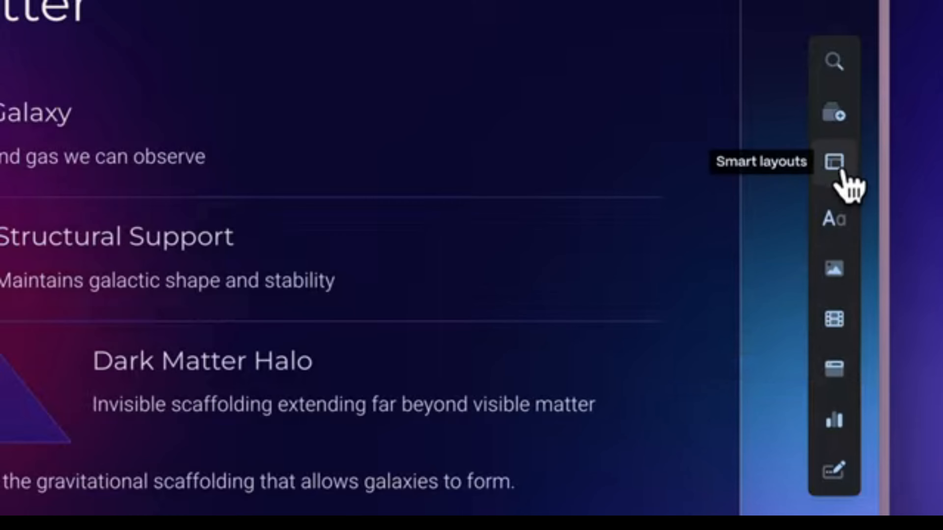
Insert a blank Flower smart layout into the presentation.
left_click(834, 163)
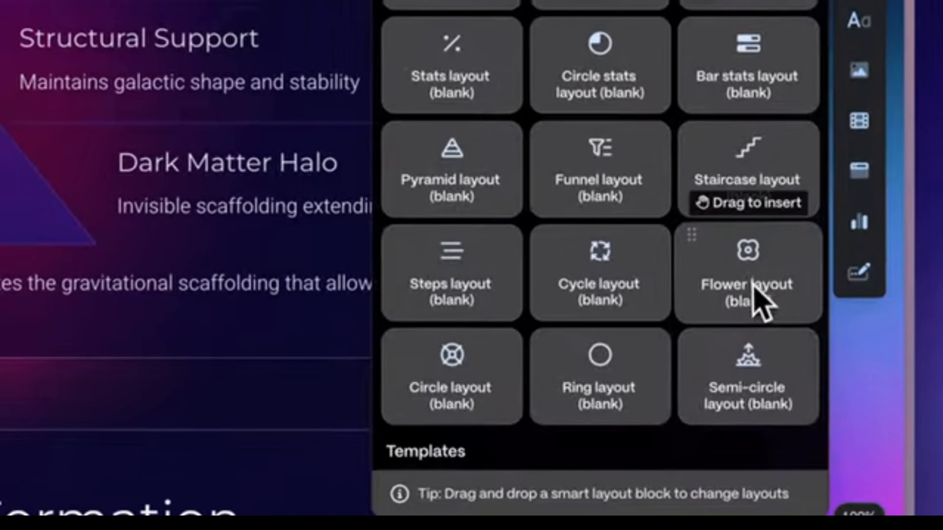
left_click_drag(753, 285, 600, 310)
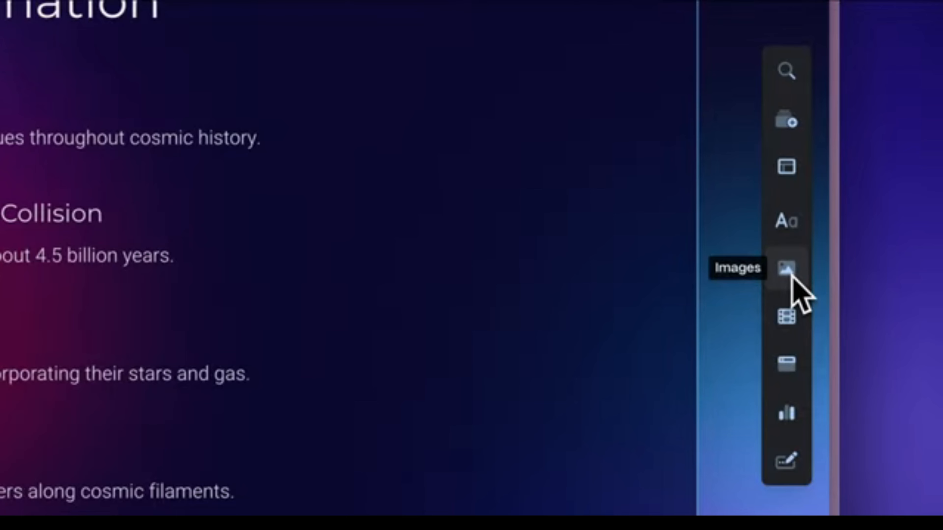
Run a web image search for galaxy pictures and pick the reddish-pink galaxy image for the formation card.
left_click(789, 277)
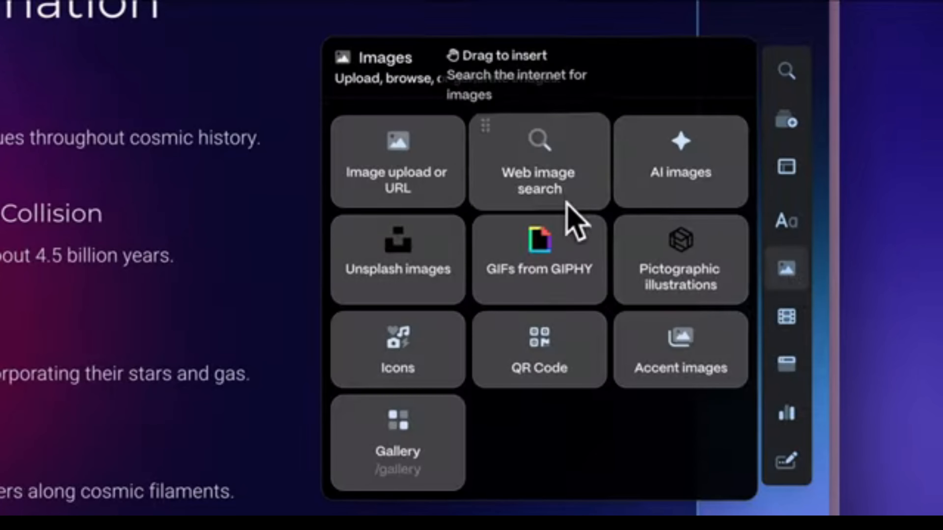
left_click(572, 200)
type("g")
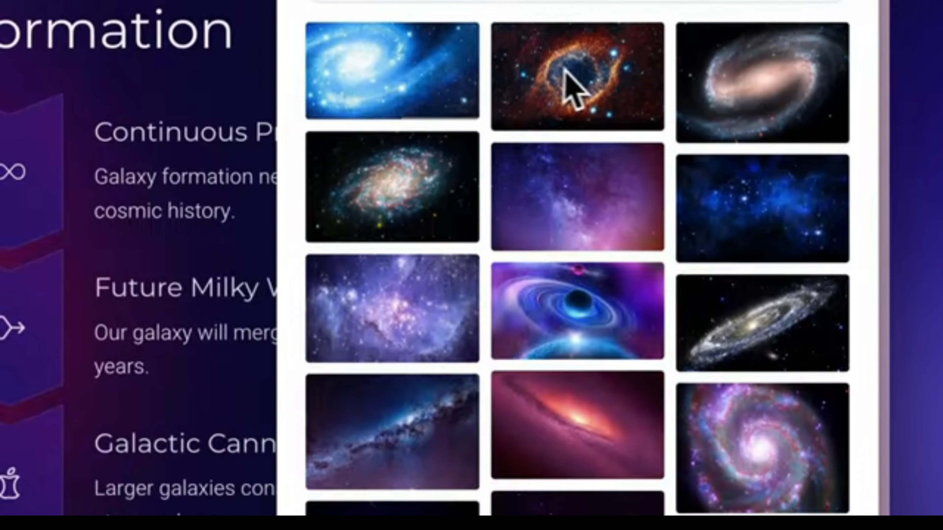
left_click(569, 396)
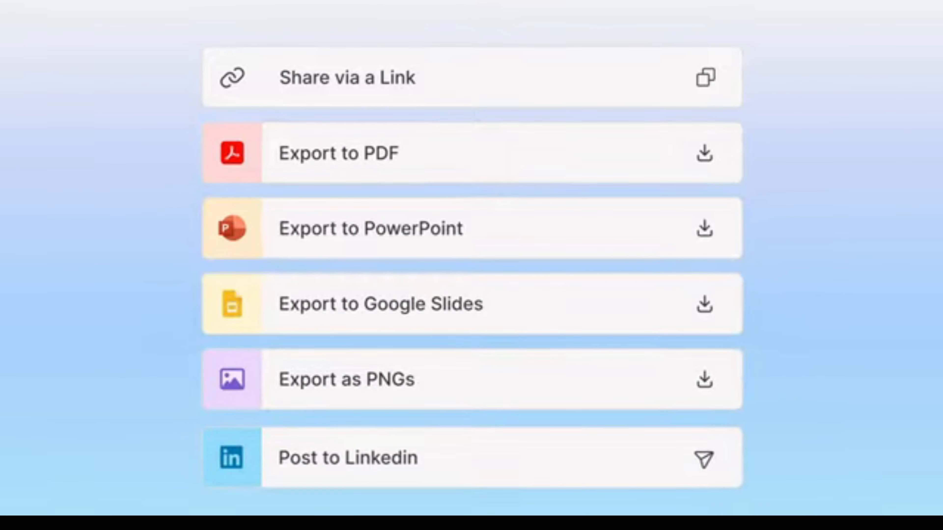
Export the presentation to PowerPoint.
left_click(628, 231)
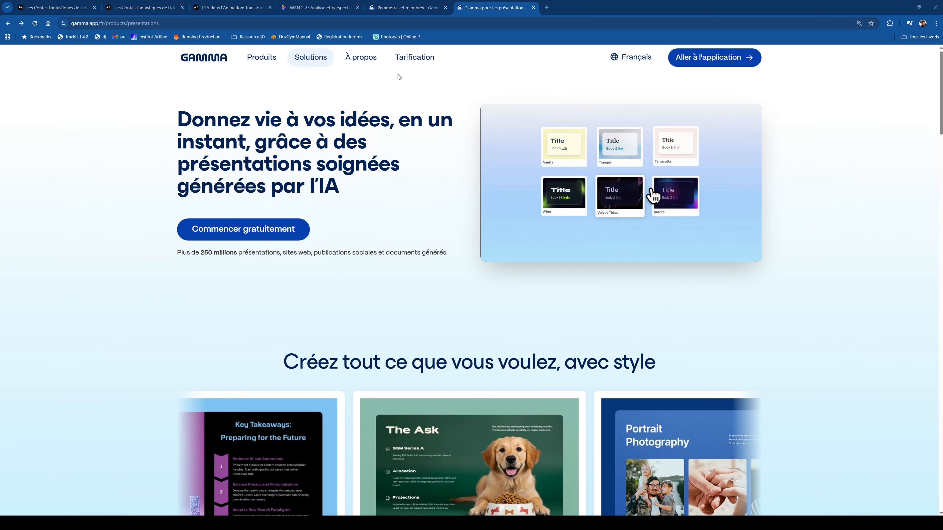
Go to the Gamma pricing page and compare what the Free, Plus and Pro plans include.
left_click(417, 60)
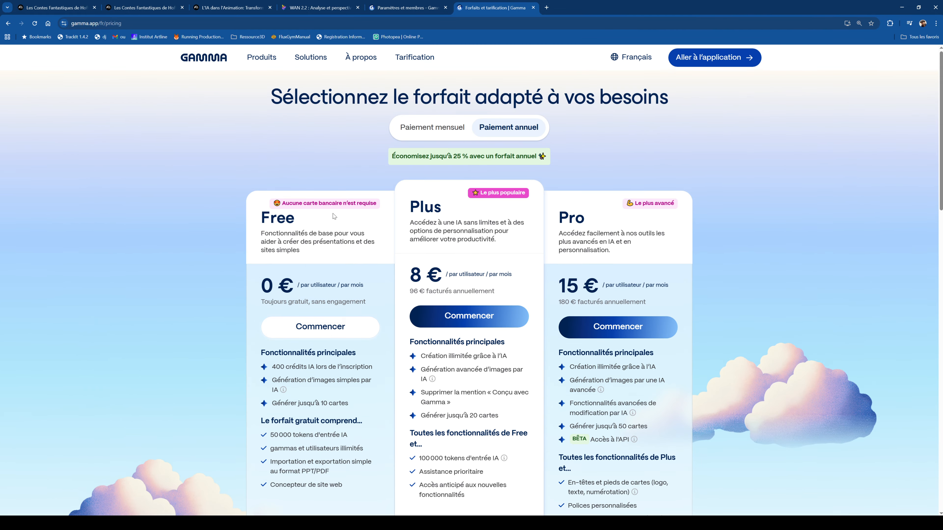
scroll(497, 361, "down", 1)
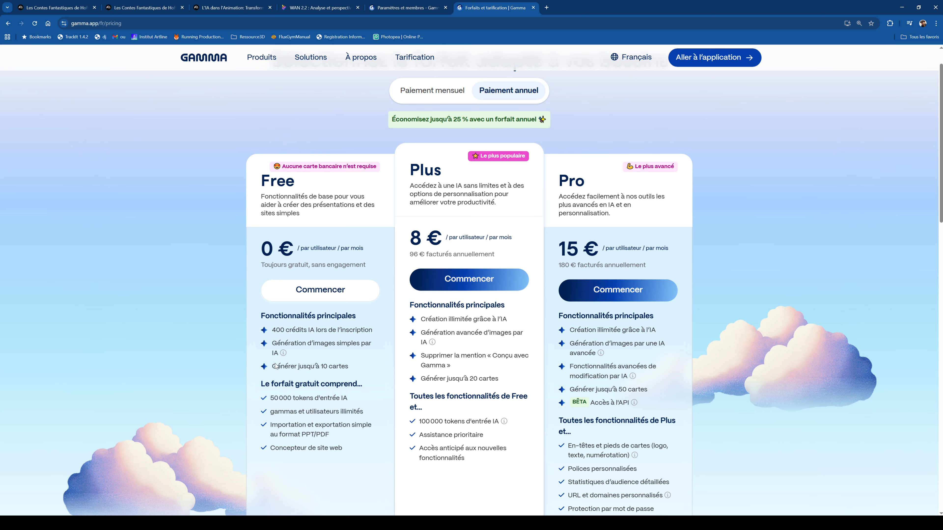
left_click_drag(335, 376, 353, 369)
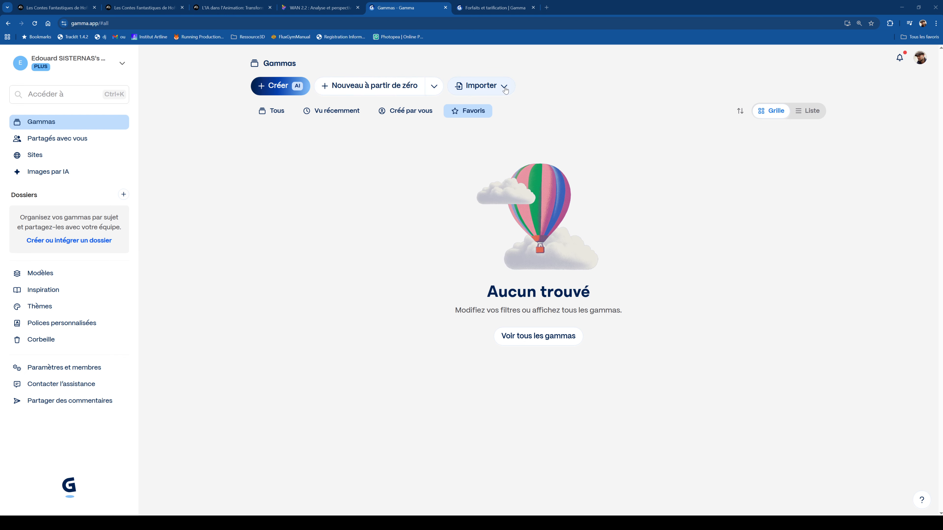
Start creating a new gamma with AI.
left_click(271, 89)
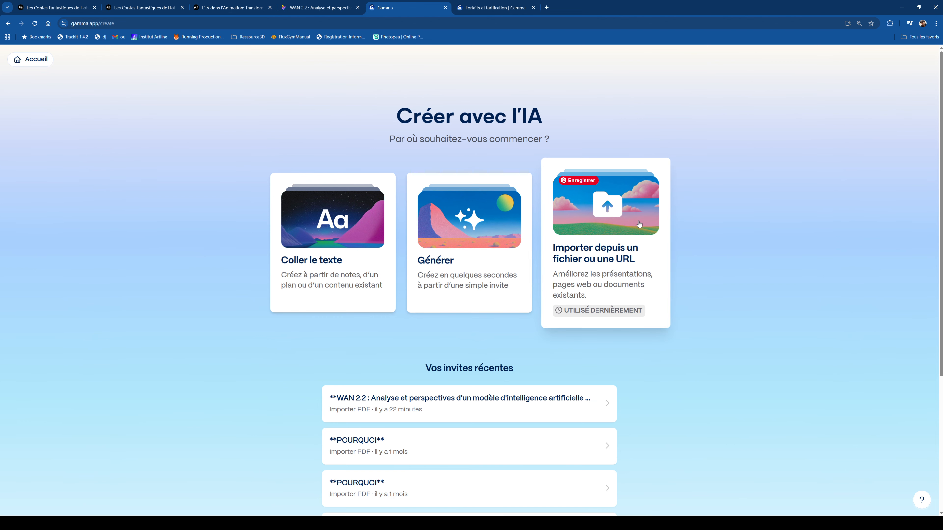
Switch to the PDF reader, look over the WAN 2.2 report from its cover page, and return to the browser.
left_click(576, 522)
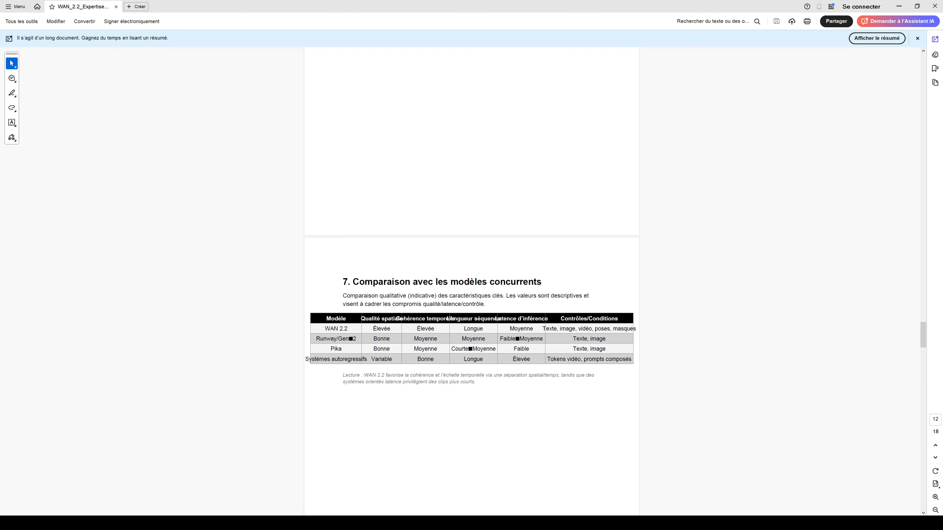
scroll(421, 273, "up", 5)
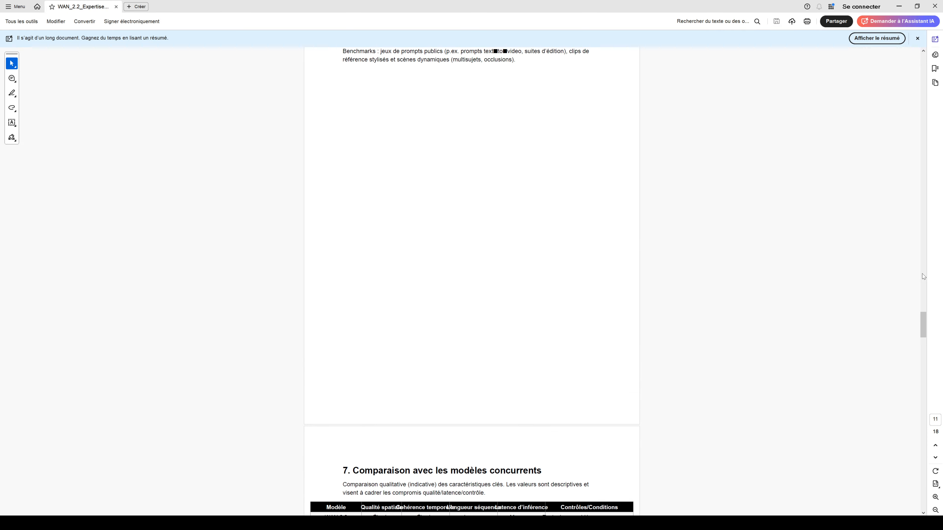
left_click_drag(929, 332, 938, 46)
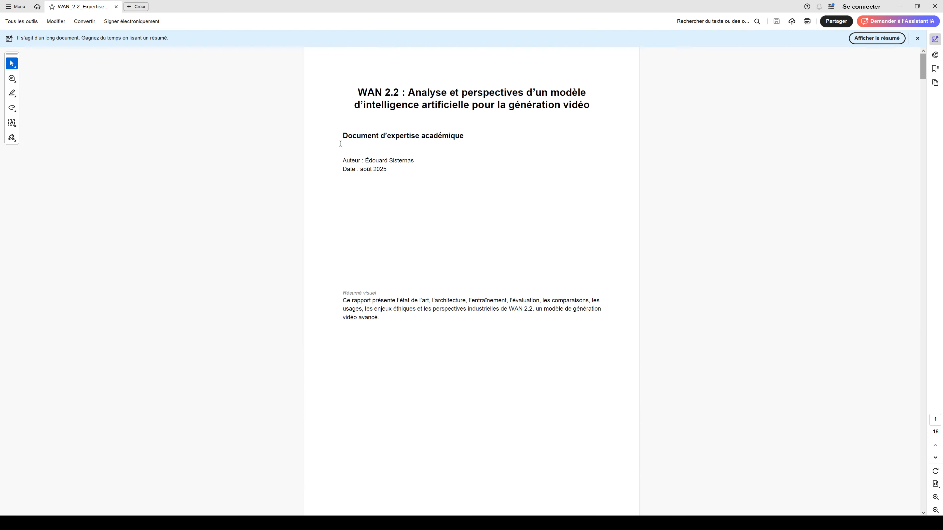
scroll(510, 218, "down", 5)
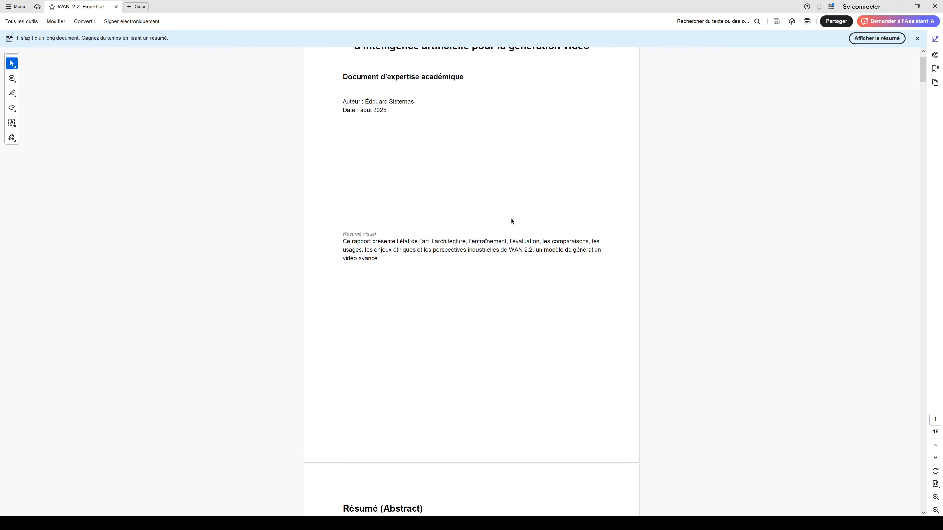
left_click(899, 7)
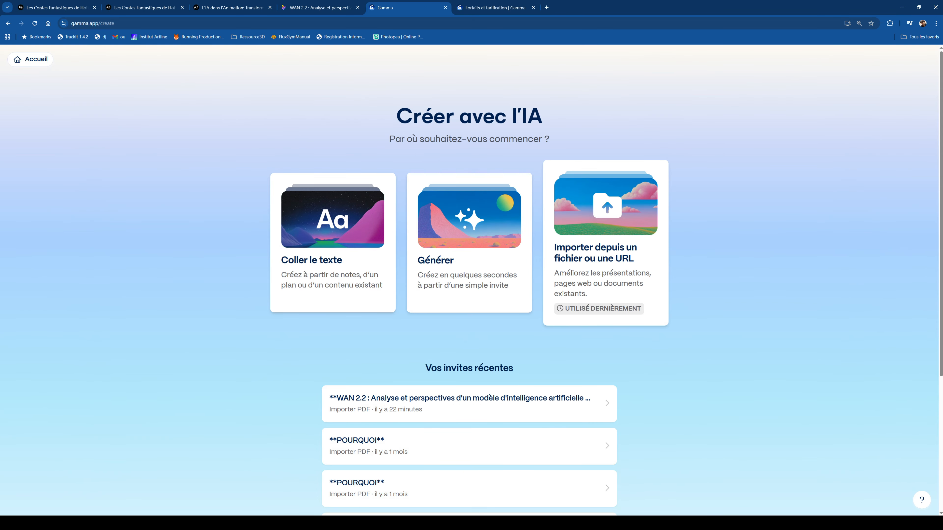
Import the file WAN_2.2_Expertise_v2.pdf from the Téléchargements folder and continue with Présentation as the content type.
left_click(605, 241)
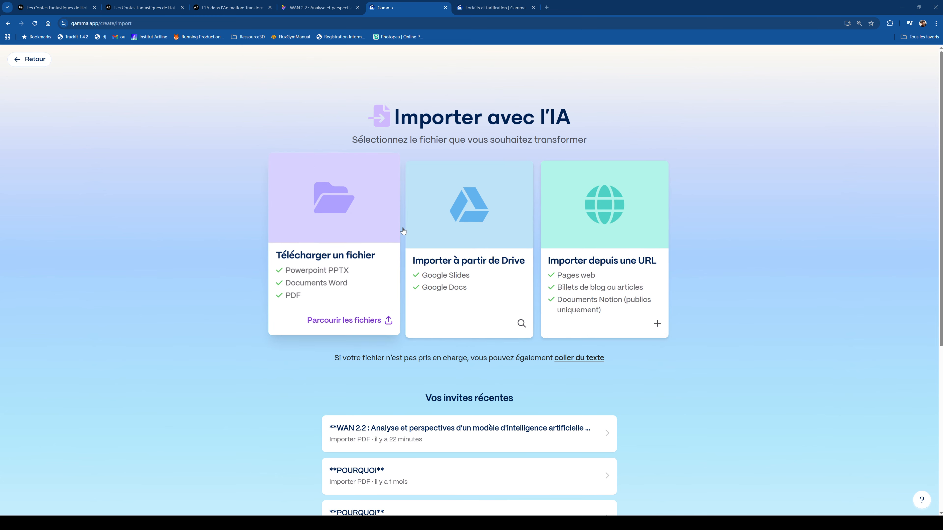
left_click(387, 320)
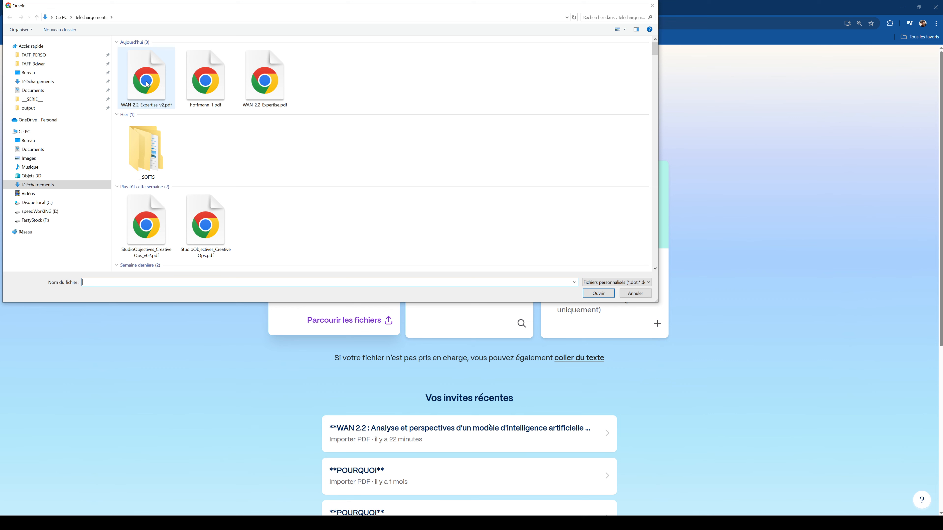
left_click(141, 91)
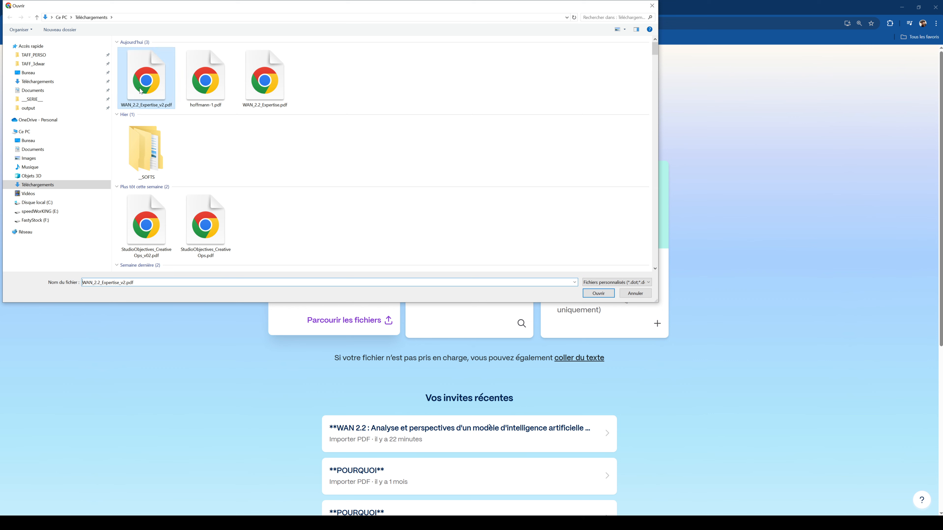
left_click(598, 294)
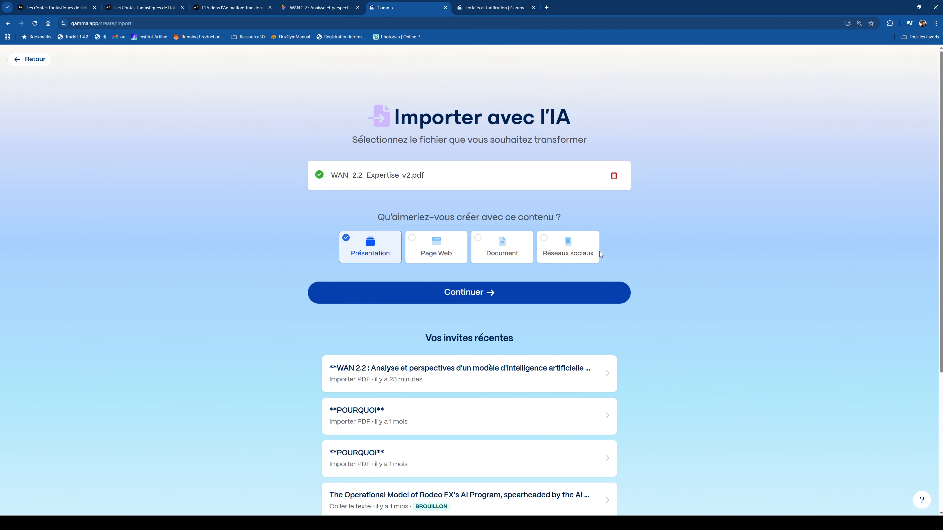
left_click(505, 292)
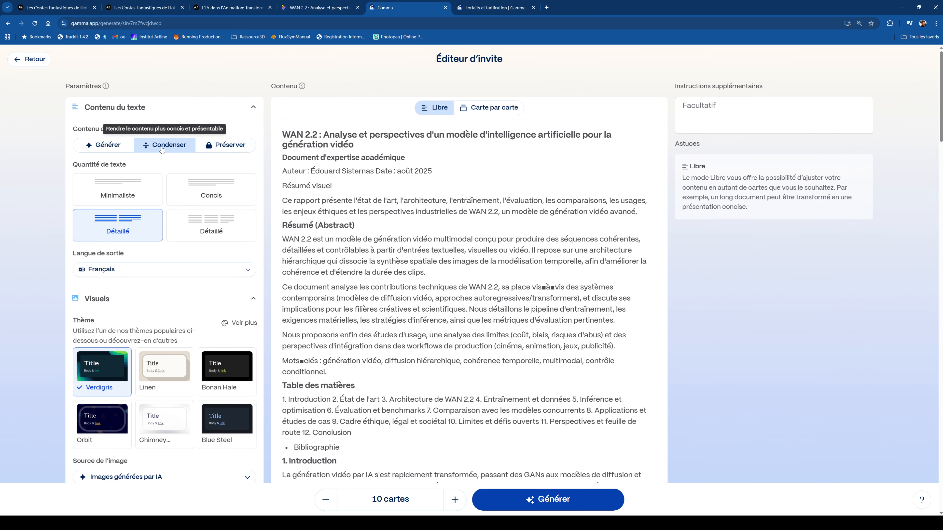
Compare the Condenser and Préserver text modes and set the text content to Préserver.
left_click(235, 149)
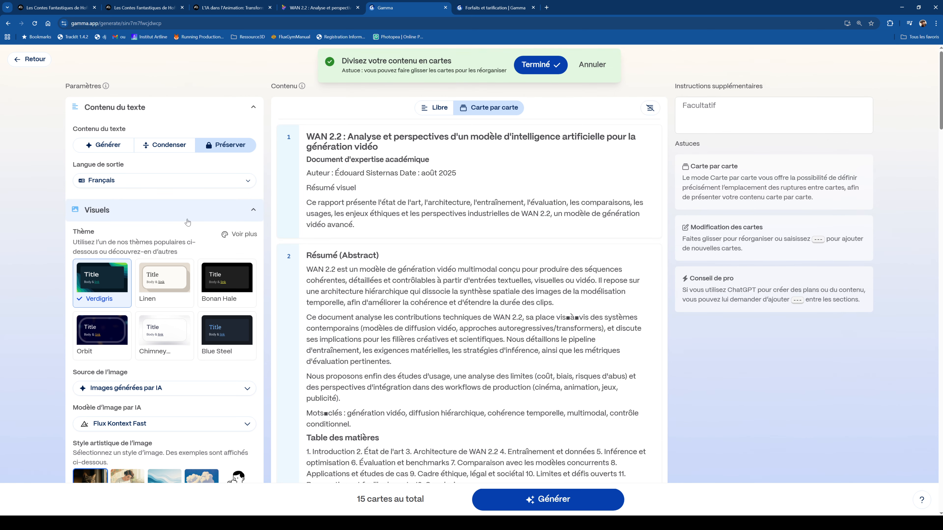
left_click(167, 153)
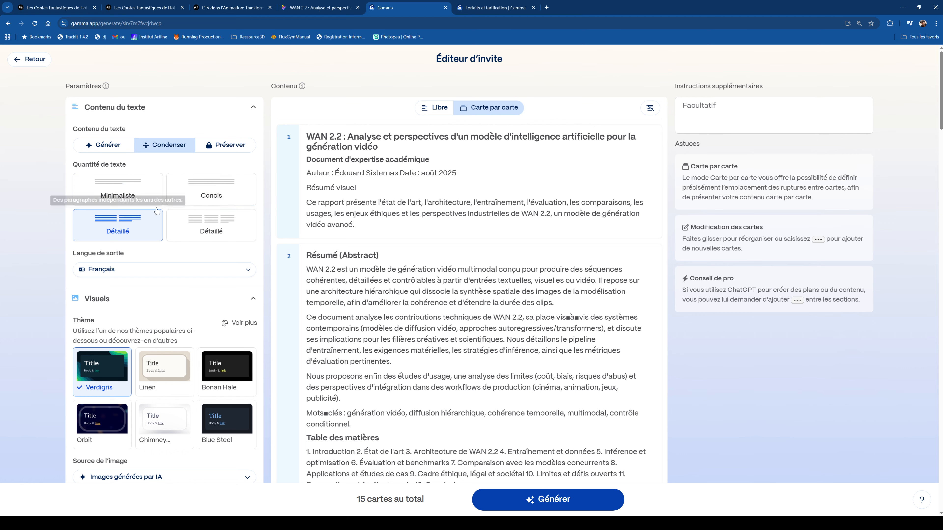
left_click(230, 146)
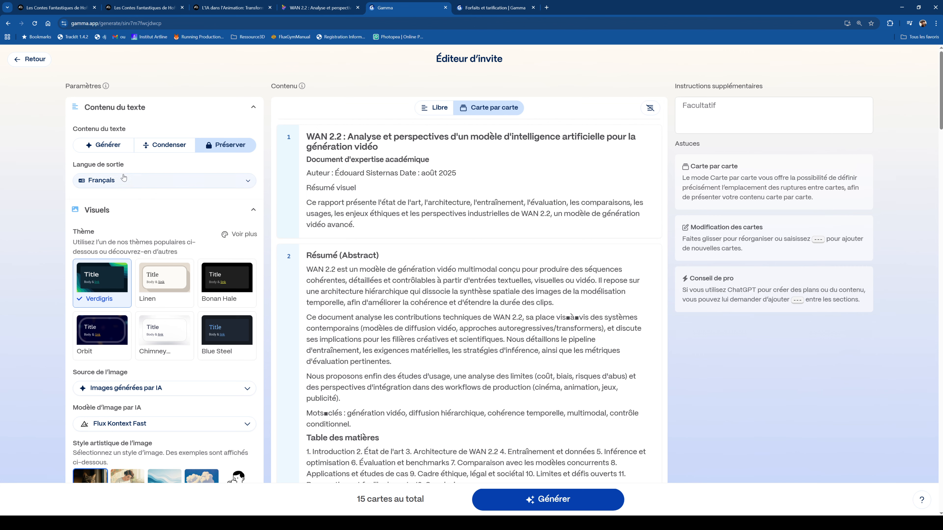
Examine the choices offered for output language, image source and AI image model.
left_click(126, 184)
left_click(126, 183)
scroll(92, 230, "down", 3)
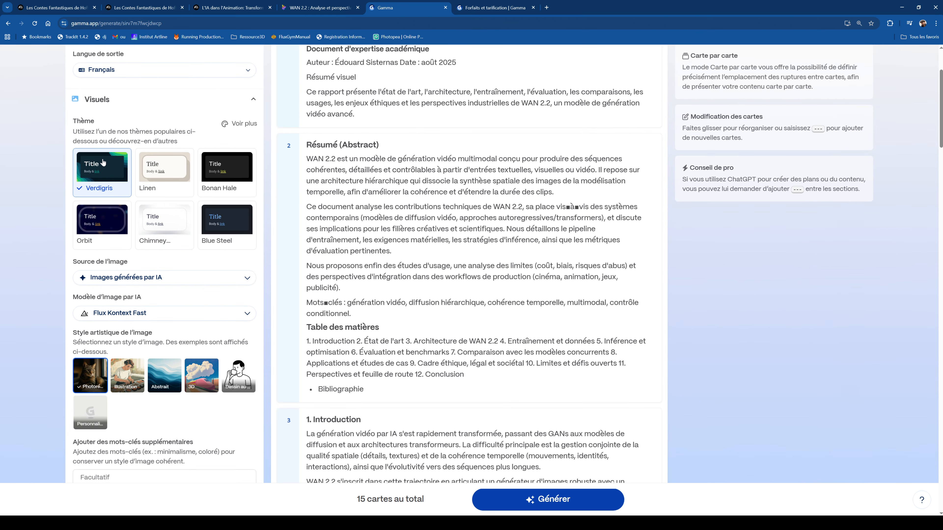
left_click(184, 281)
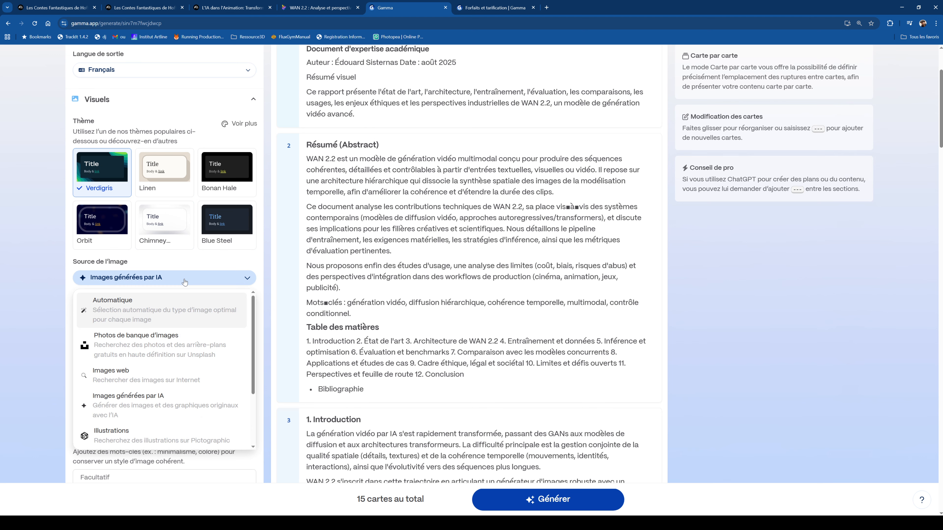
left_click(187, 279)
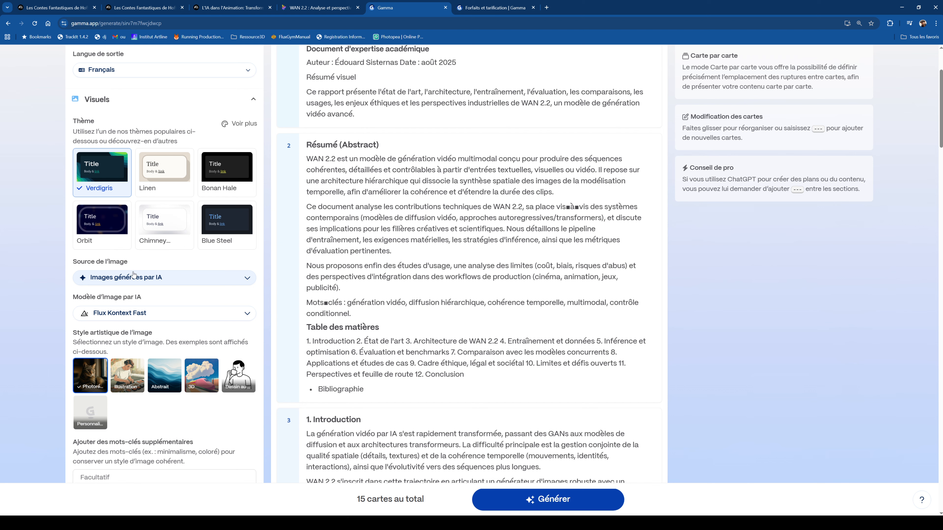
left_click(193, 318)
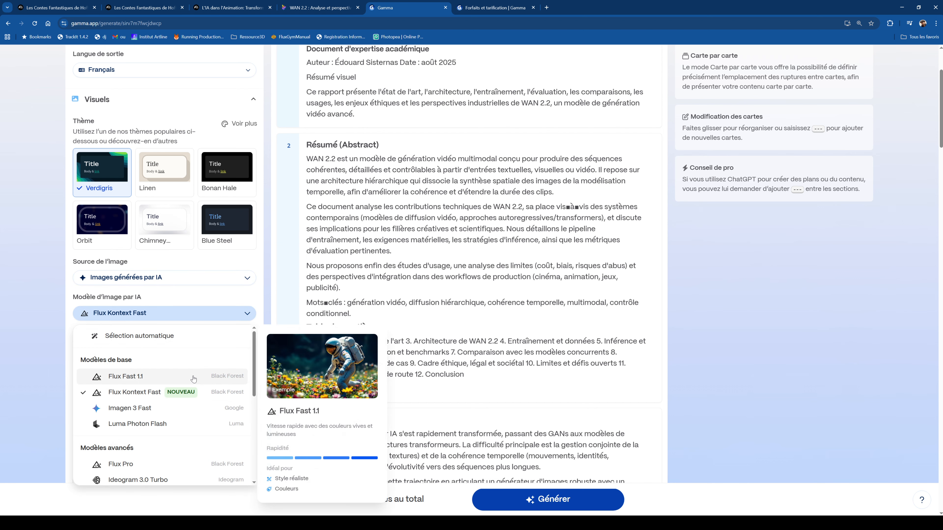
left_click(42, 285)
Add the extra image style keywords "science fiction, futuristic, tech".
scroll(151, 253, "down", 3)
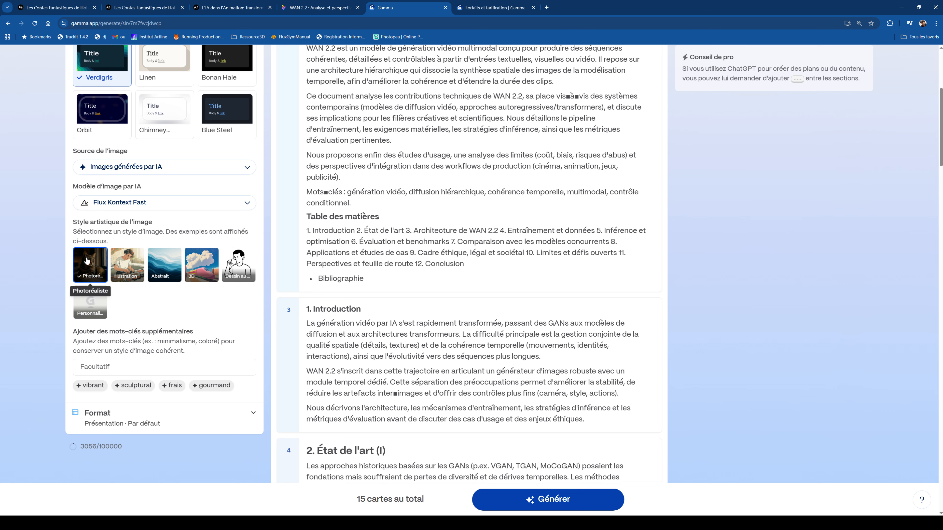
left_click(139, 366)
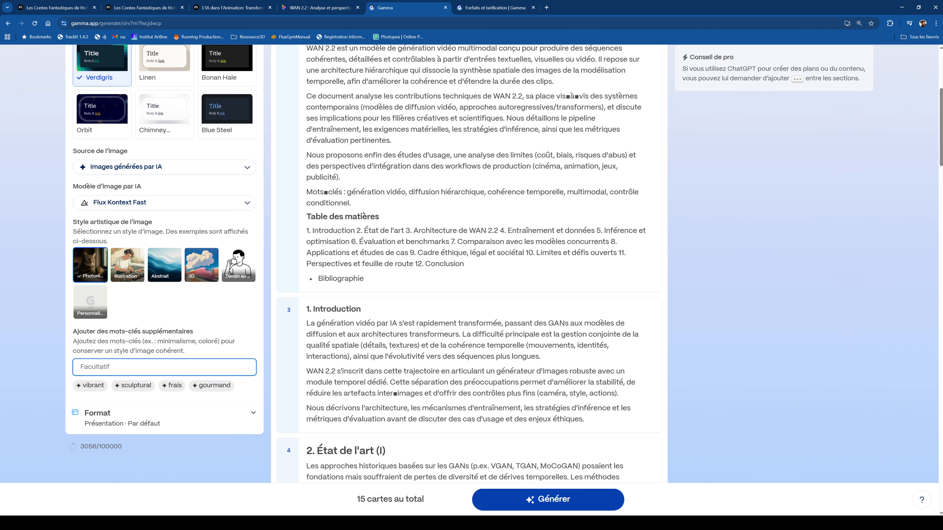
type("science fiction, futuristic, tech")
Keep the output format as Présentation and set its card size to Classique.
left_click(253, 412)
scroll(116, 279, "down", 4)
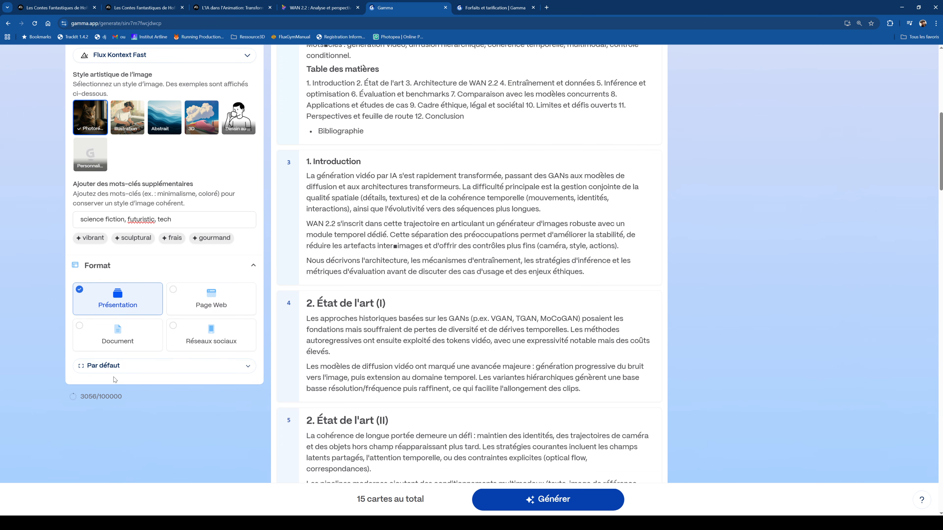
left_click(121, 366)
left_click(121, 421)
Compare the Libre and Carte par carte content modes, ending on Carte par carte.
scroll(238, 312, "up", 10)
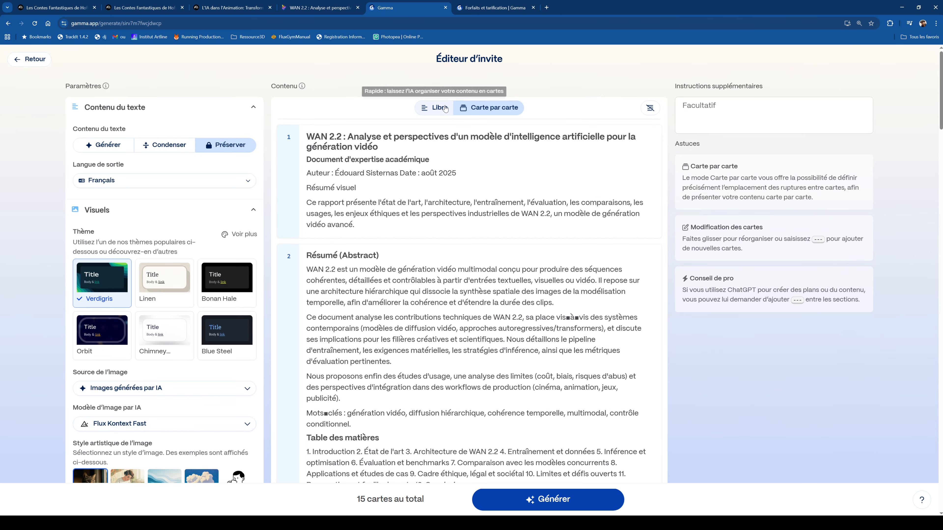
left_click(445, 108)
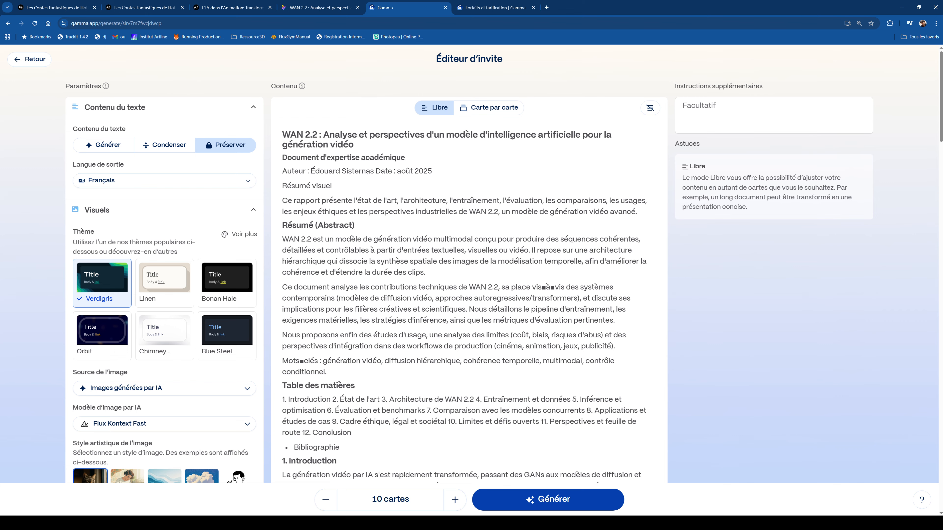
scroll(469, 297, "down", 5)
scroll(468, 297, "up", 5)
left_click(505, 108)
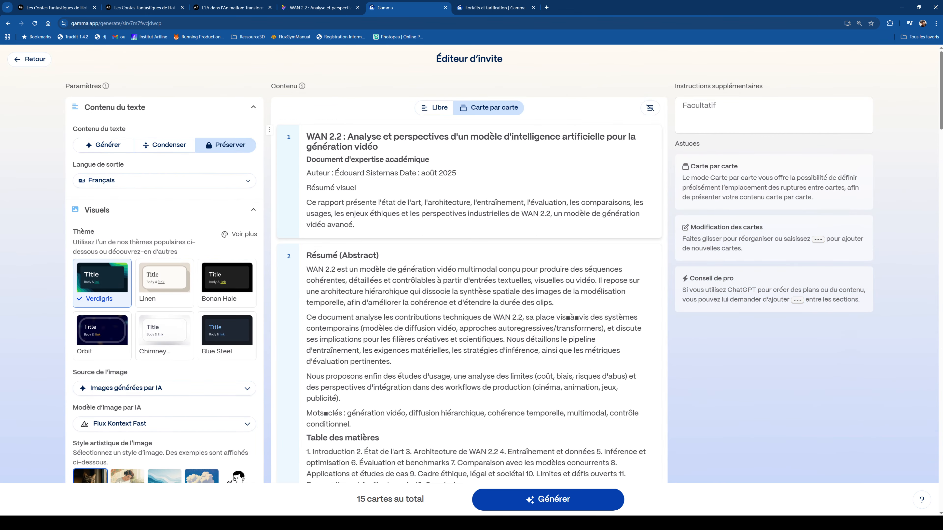
Review the card contents and generate the presentation, leaving the additional instructions empty.
scroll(468, 260, "down", 5)
scroll(416, 505, "down", 15)
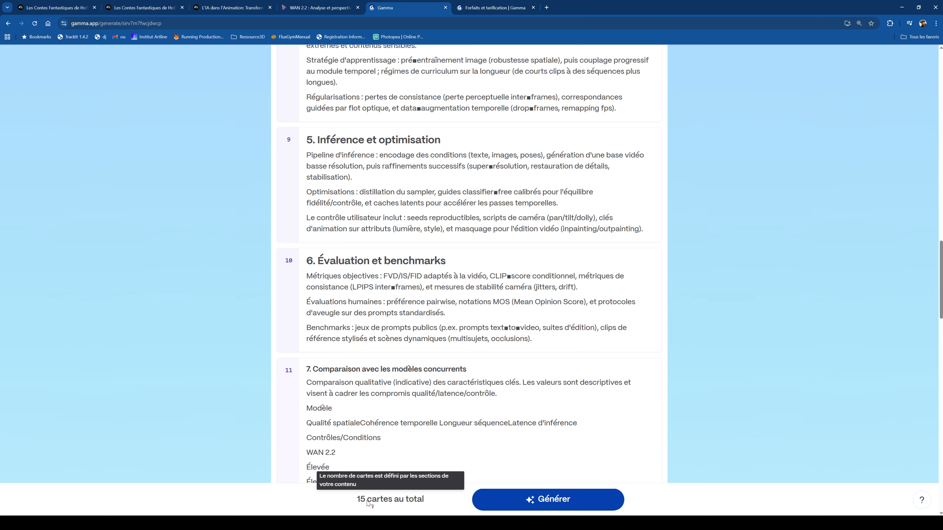
scroll(440, 338, "up", 12)
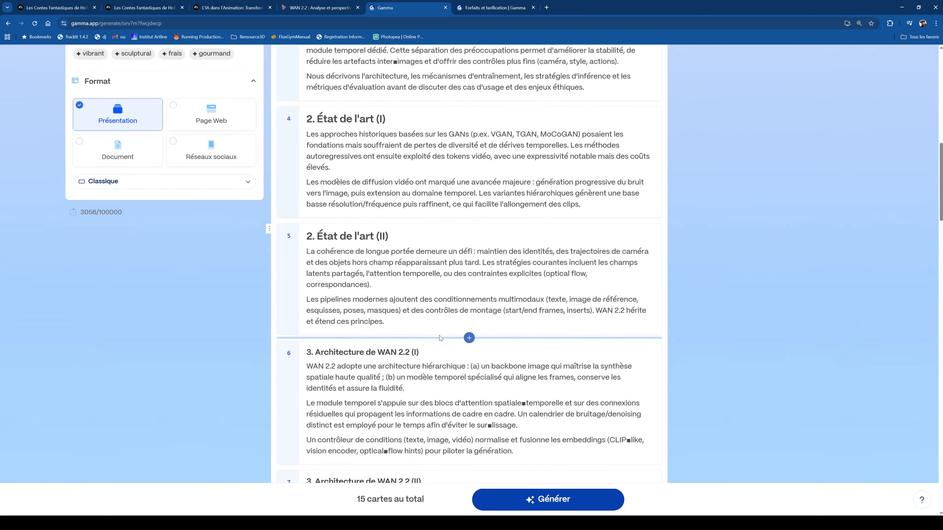
scroll(439, 337, "up", 6)
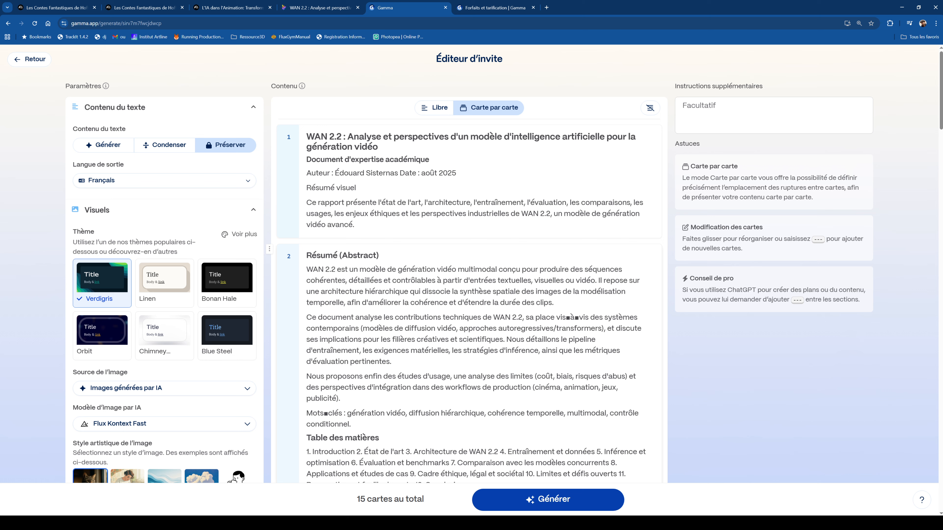
left_click(774, 116)
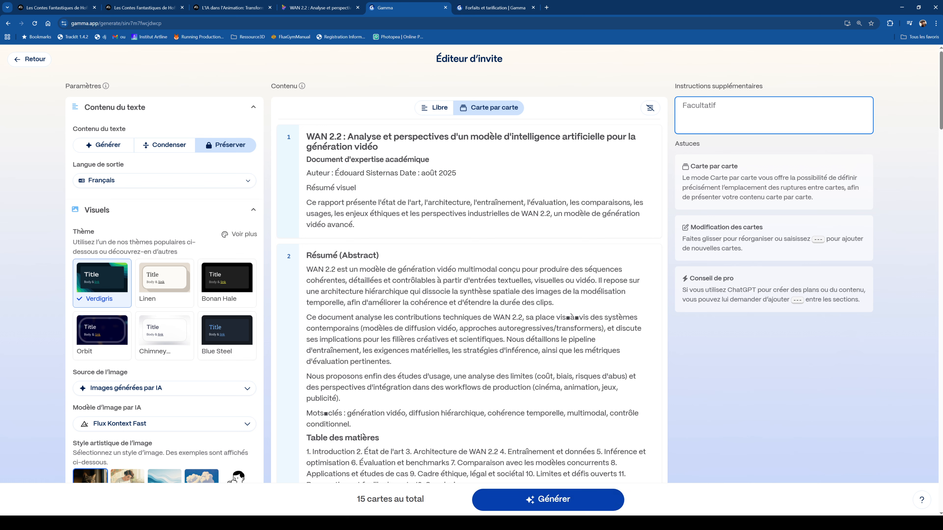
left_click(533, 499)
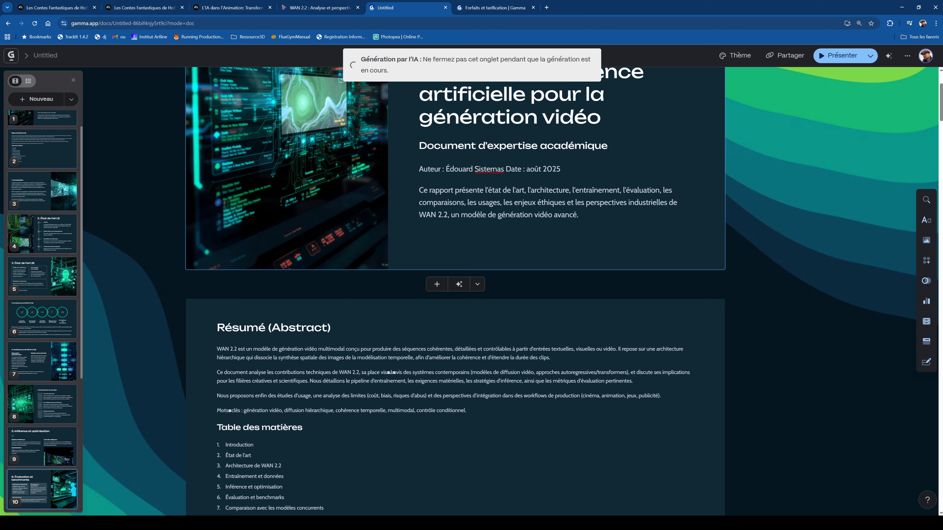
Examine the generated cards from the cover to section 9, checking their text, layouts, comparison table and AI images.
scroll(454, 292, "down", 10)
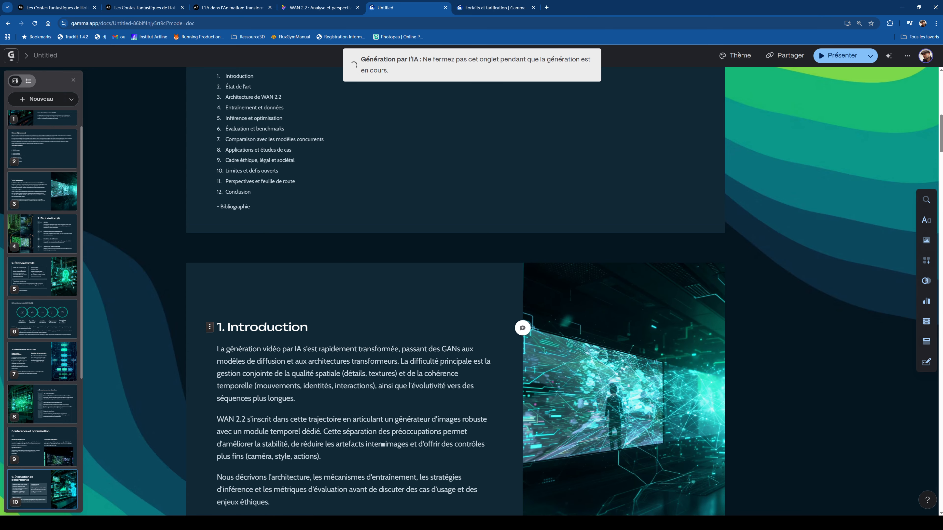
scroll(342, 368, "down", 8)
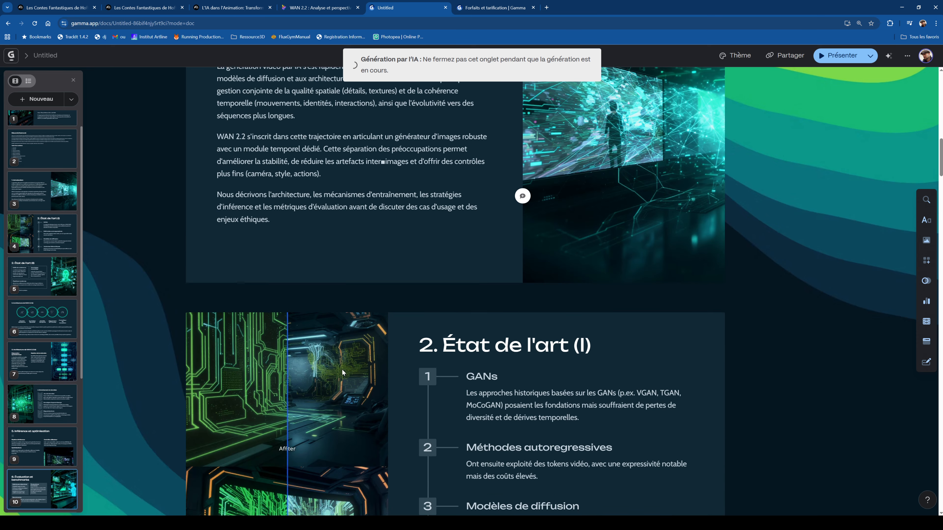
scroll(342, 368, "down", 3)
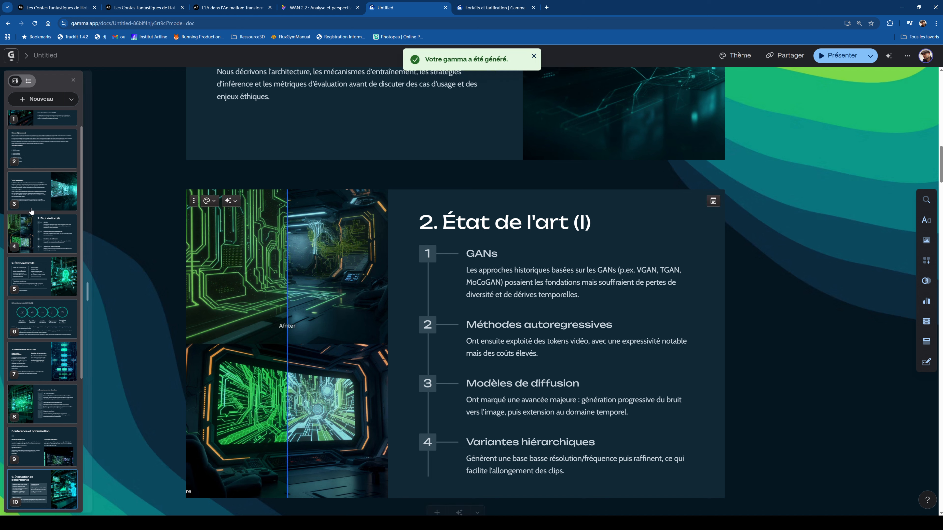
scroll(13, 327, "up", 1)
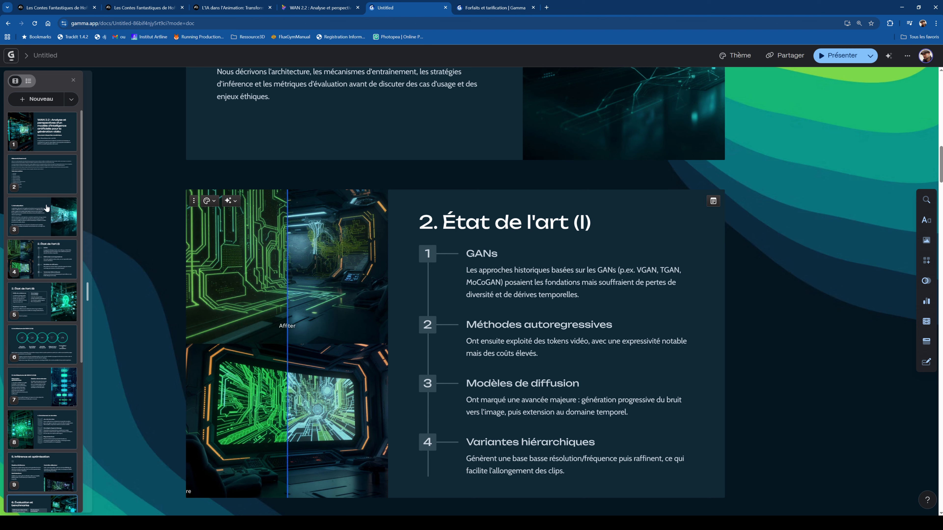
scroll(47, 208, "down", 6)
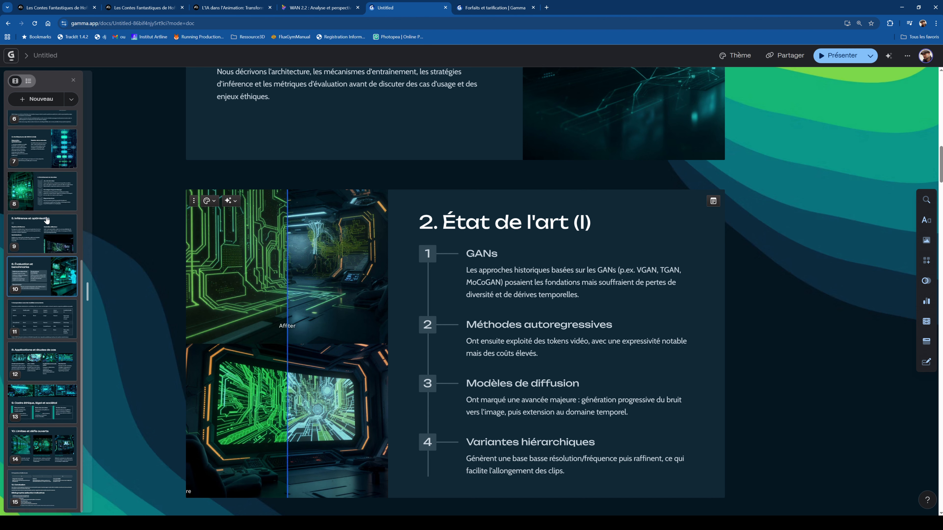
scroll(499, 303, "down", 7)
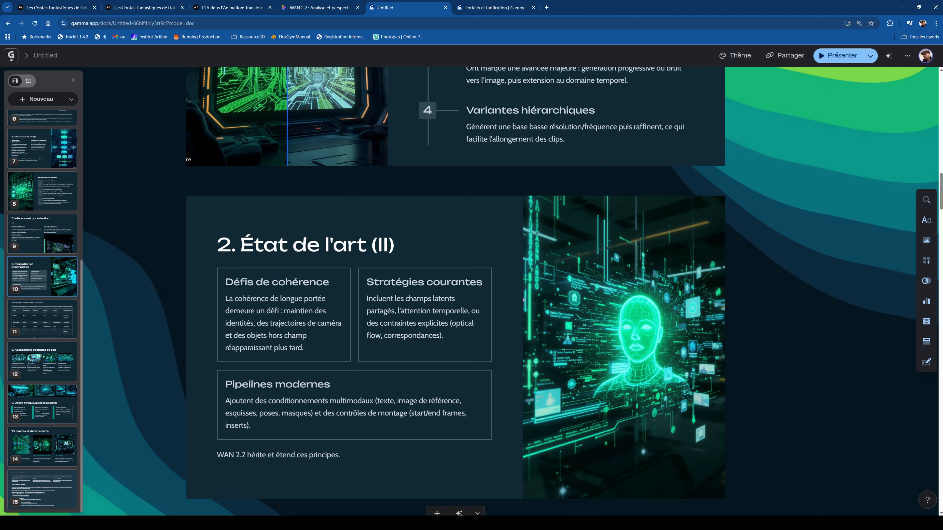
scroll(307, 171, "down", 6)
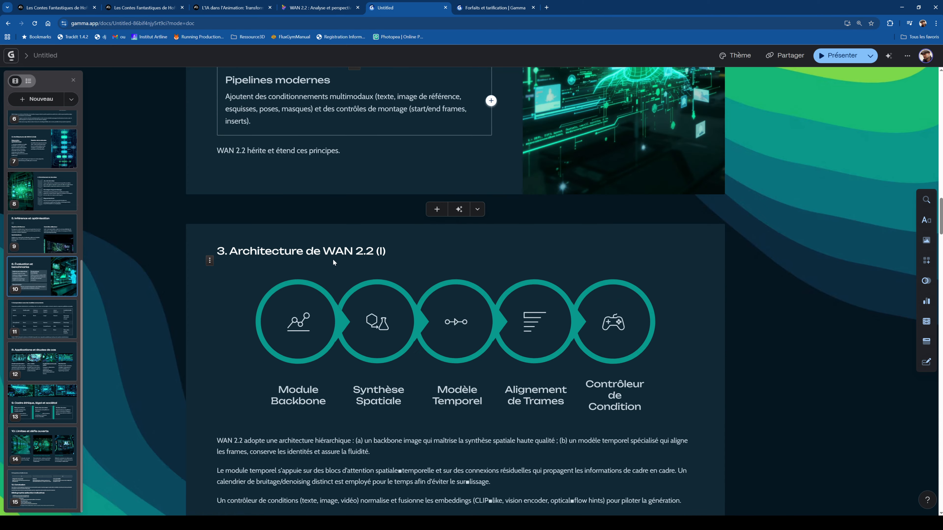
scroll(333, 263, "down", 4)
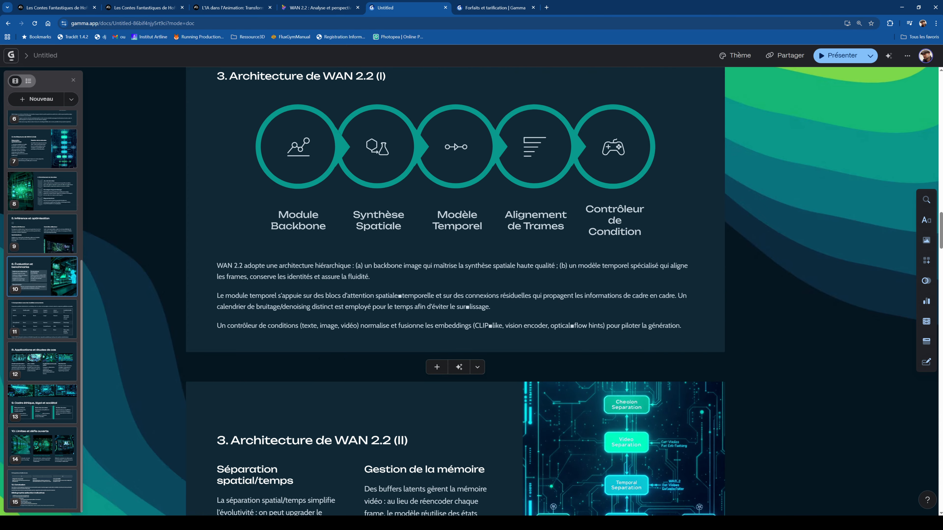
scroll(455, 293, "up", 4)
scroll(455, 294, "down", 8)
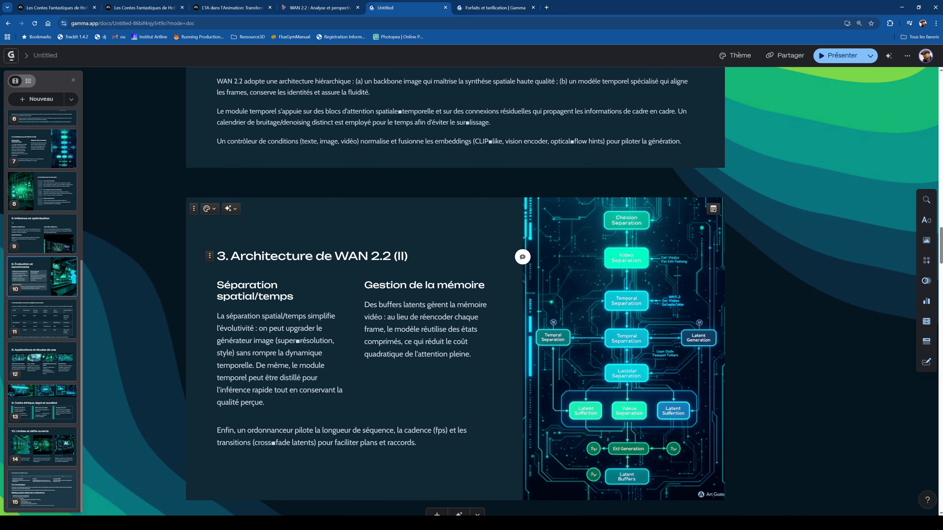
scroll(455, 292, "down", 4)
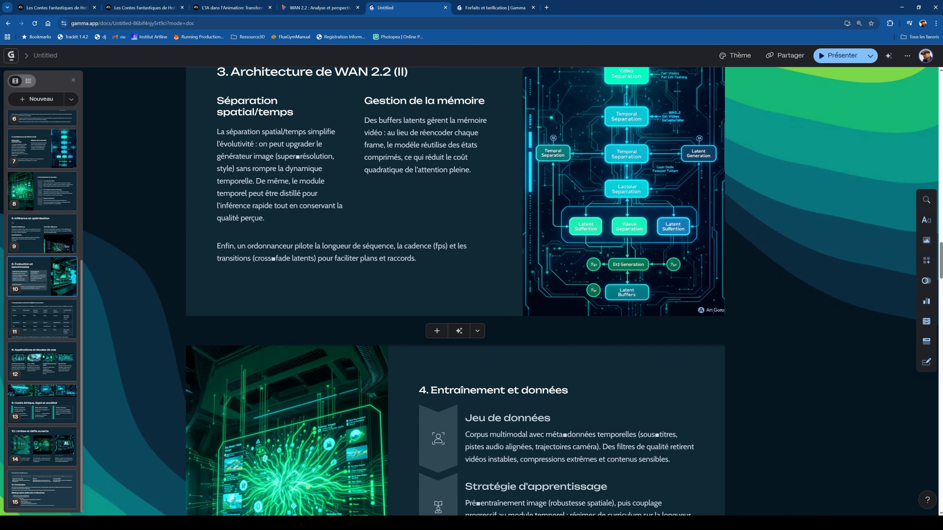
scroll(307, 394, "down", 8)
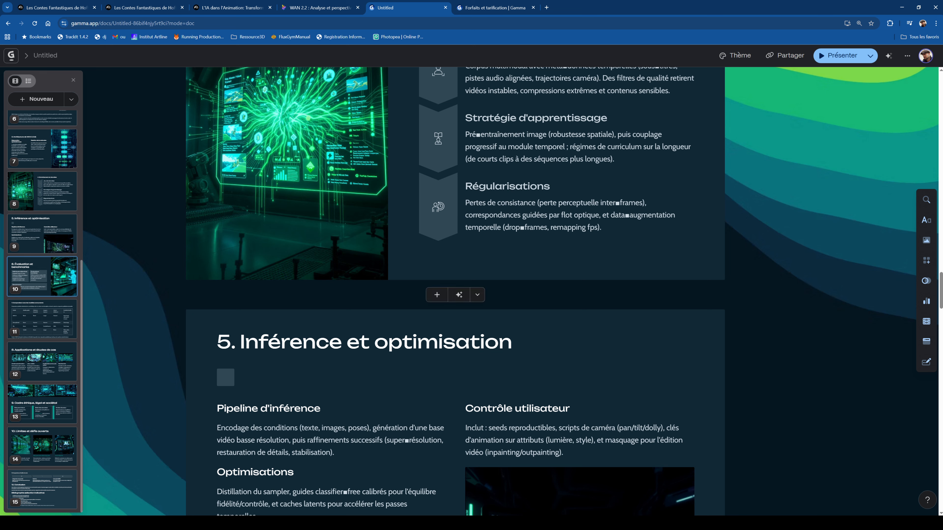
scroll(308, 393, "down", 4)
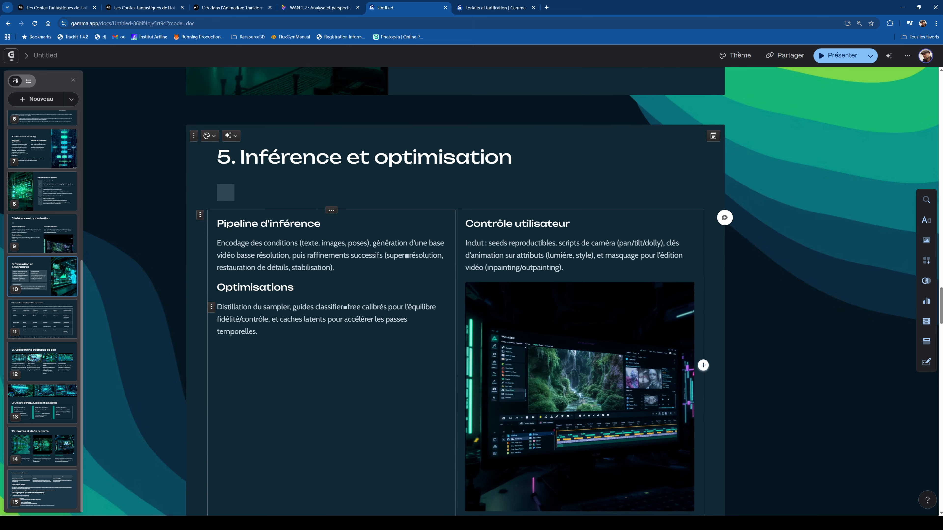
scroll(308, 371, "down", 4)
scroll(378, 322, "down", 8)
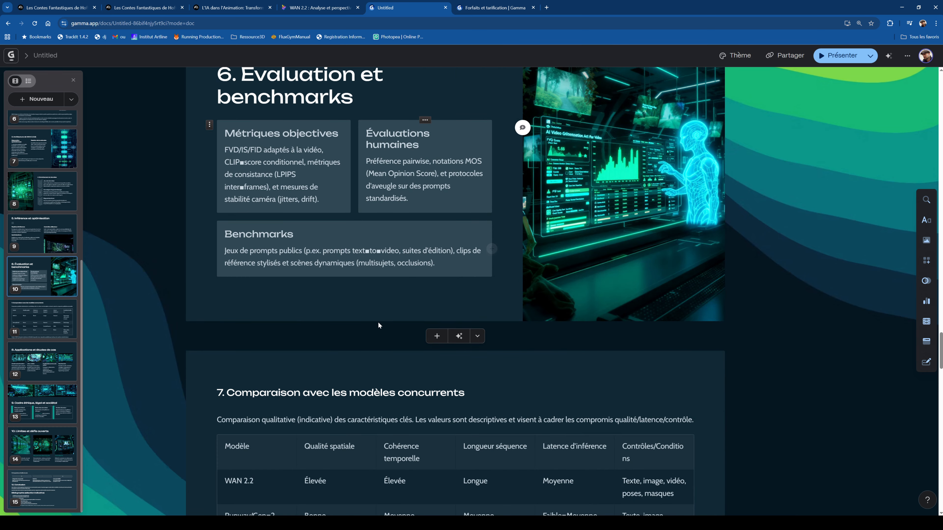
scroll(375, 334, "down", 4)
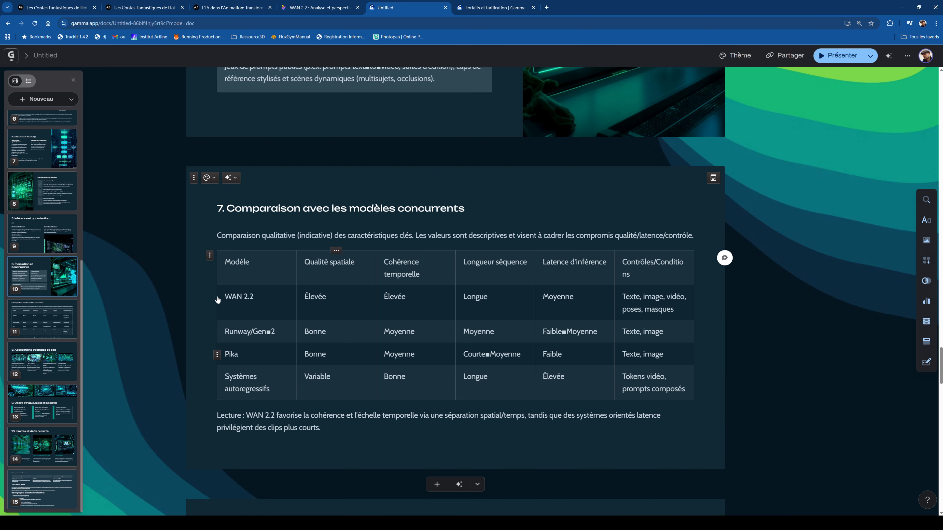
scroll(376, 335, "down", 5)
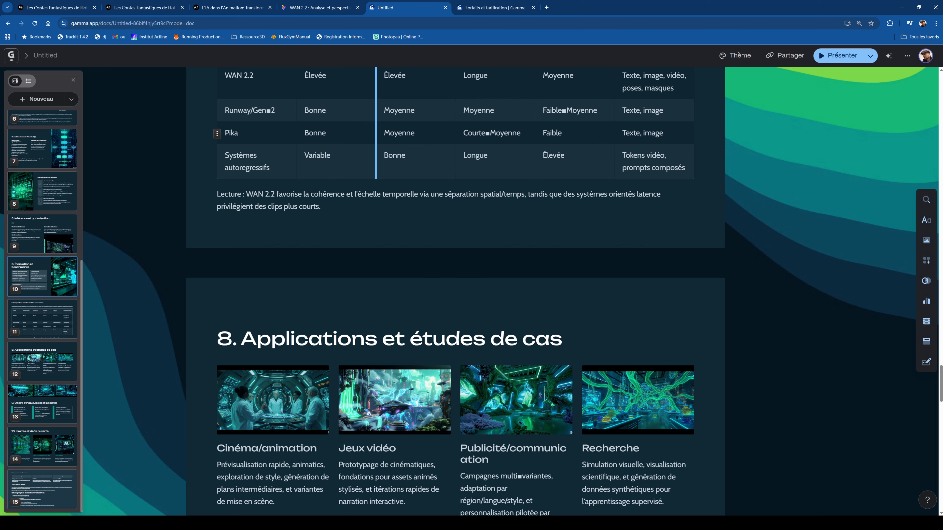
scroll(682, 407, "down", 8)
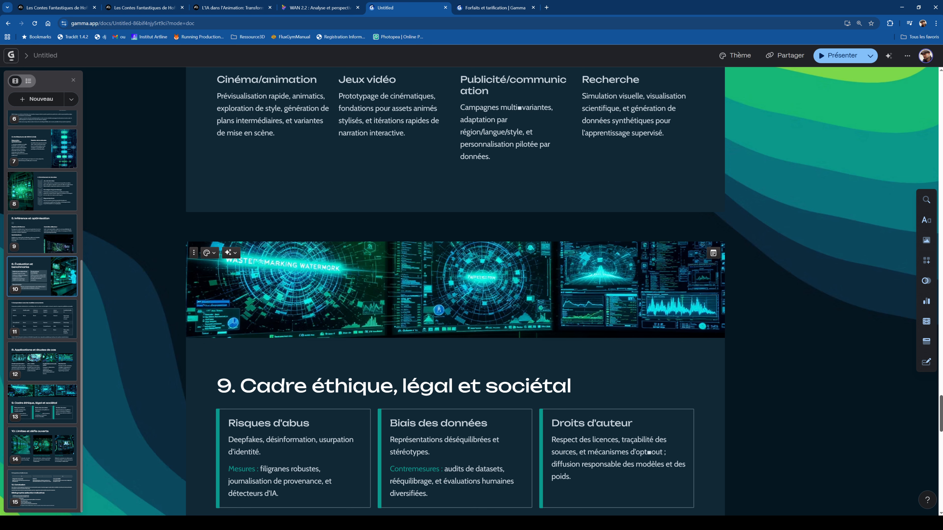
Try moving the whole timeline above the title on the "2. État de l'art (I)" card, and undo the move.
left_click_drag(938, 419, 941, 93)
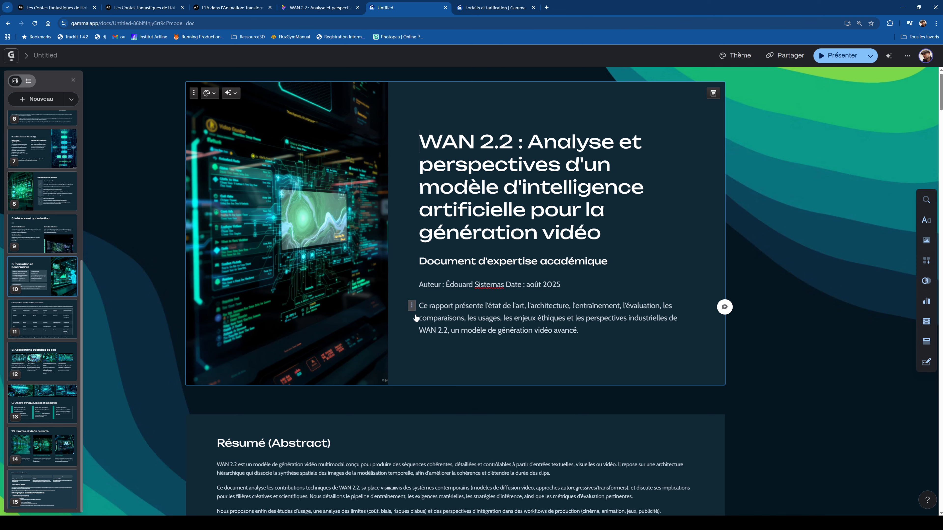
scroll(538, 312, "down", 3)
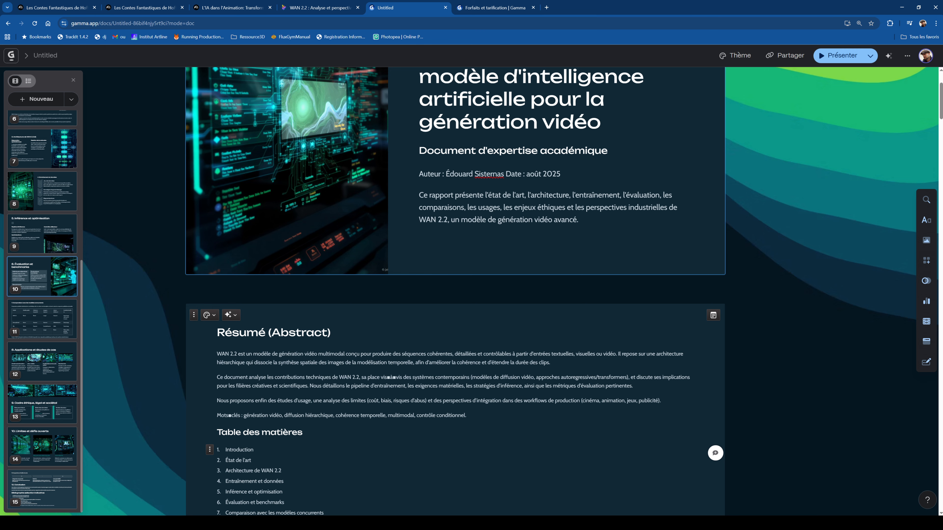
scroll(380, 403, "down", 8)
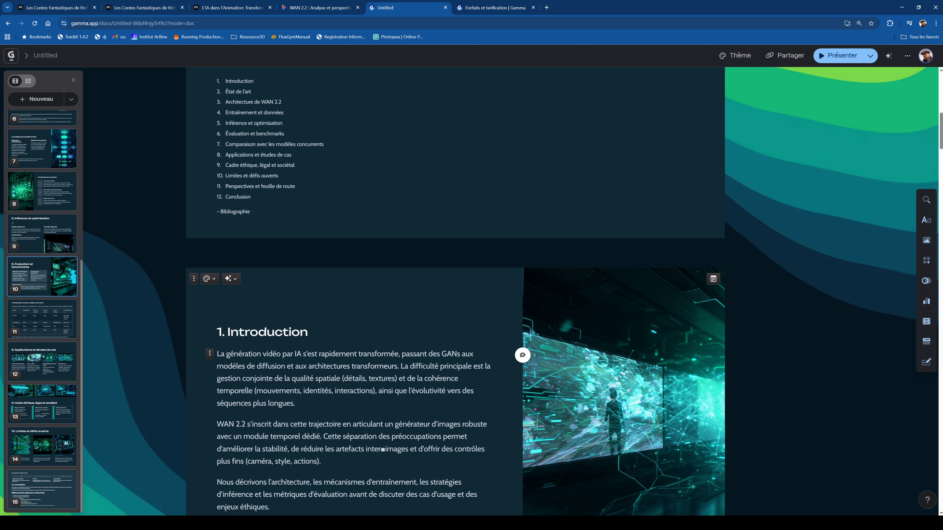
scroll(374, 352, "down", 5)
scroll(367, 349, "down", 4)
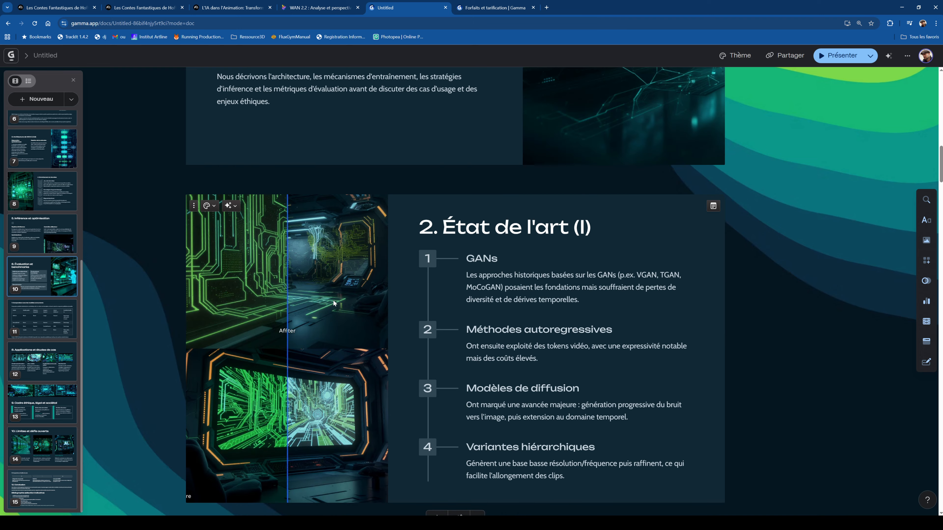
scroll(276, 332, "down", 5)
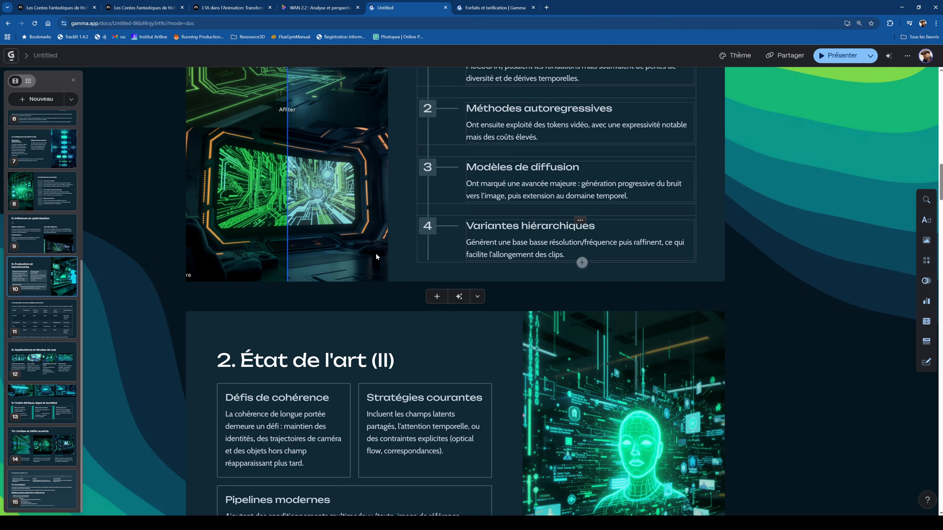
scroll(259, 135, "up", 4)
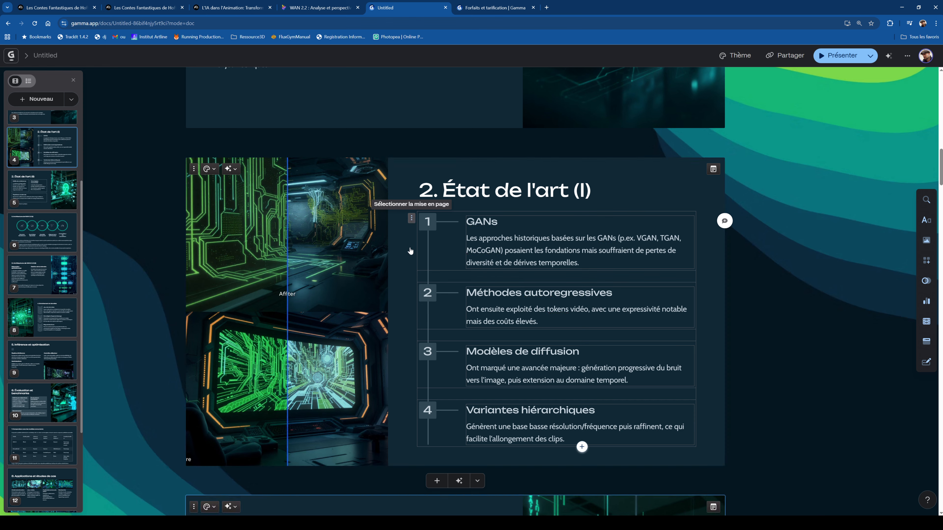
left_click_drag(411, 218, 408, 181)
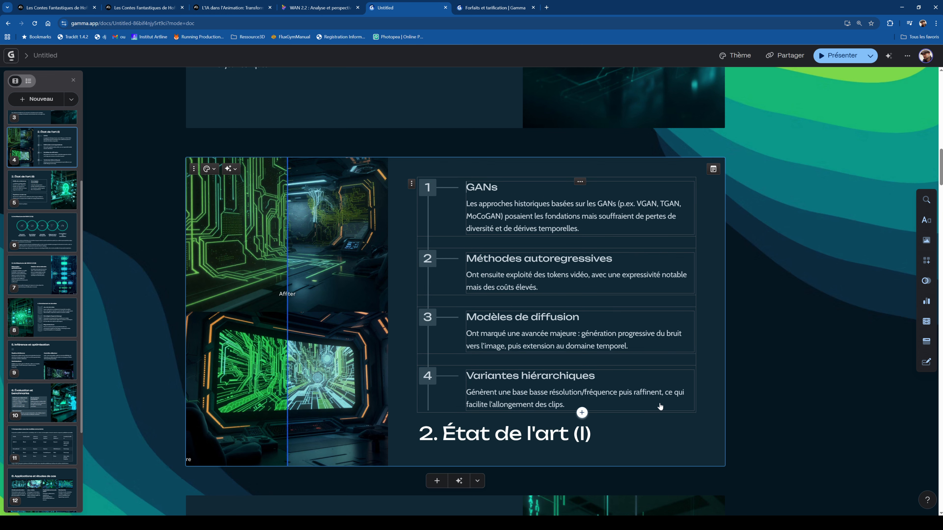
key("ctrl+z")
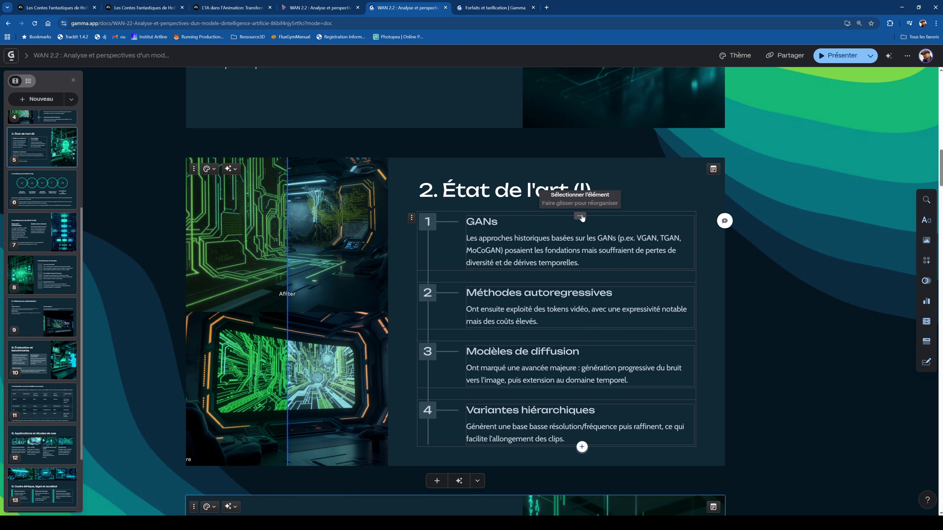
On the "2. État de l'art (I)" card, move GANs to third place in the timeline and apply the semicircle layout from Cercles.
left_click_drag(581, 218, 557, 387)
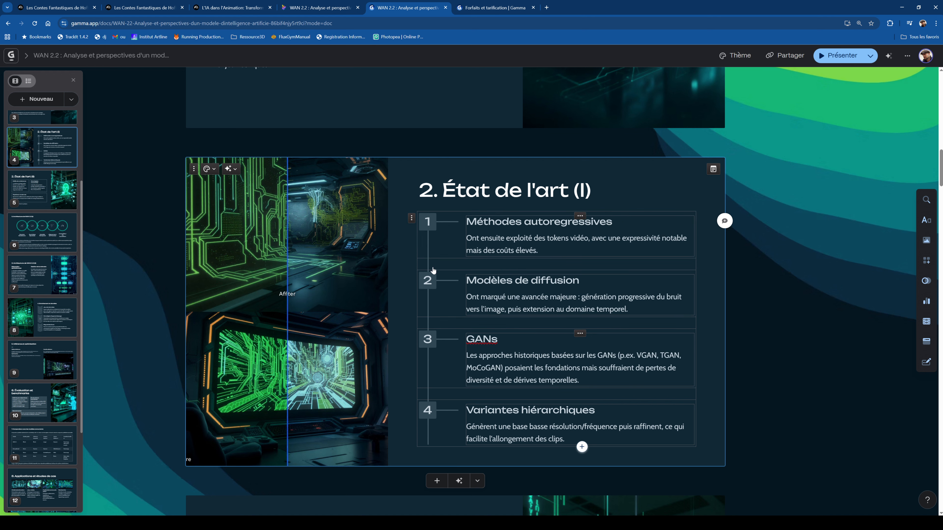
left_click(411, 219)
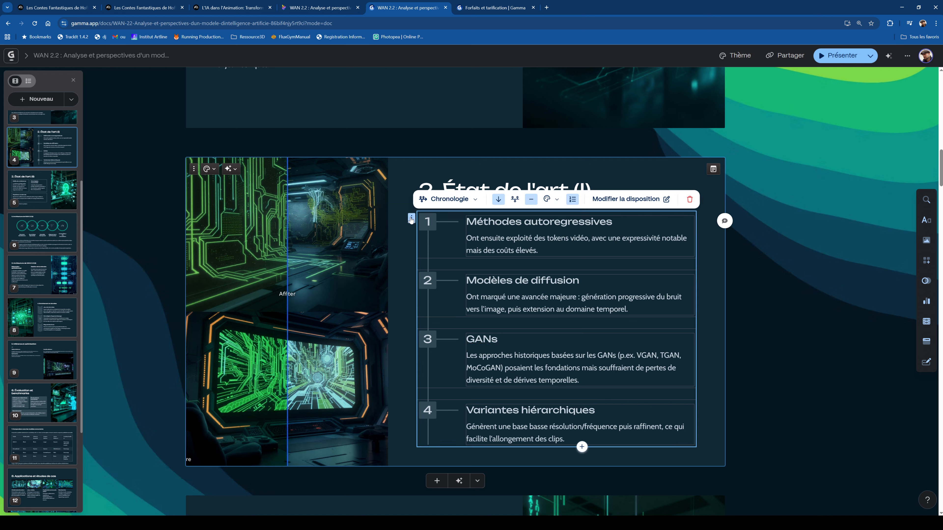
left_click(627, 199)
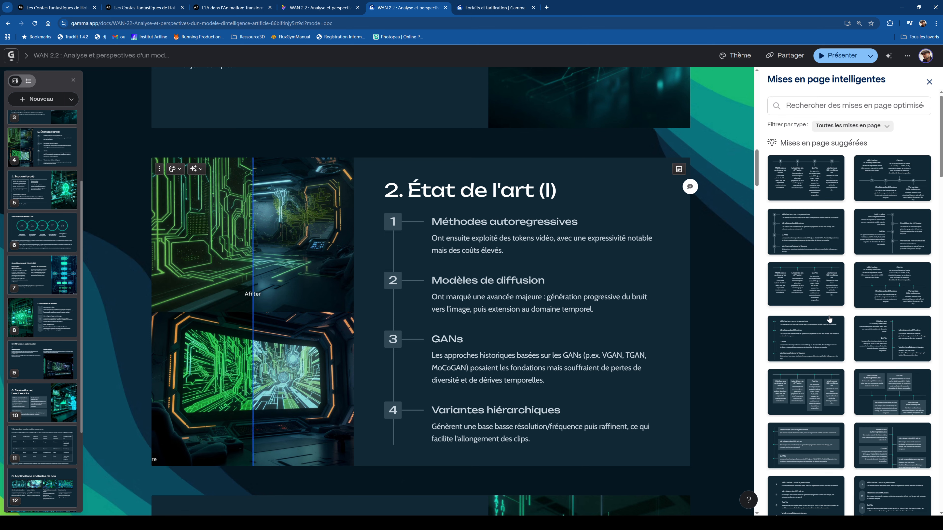
scroll(817, 290, "down", 10)
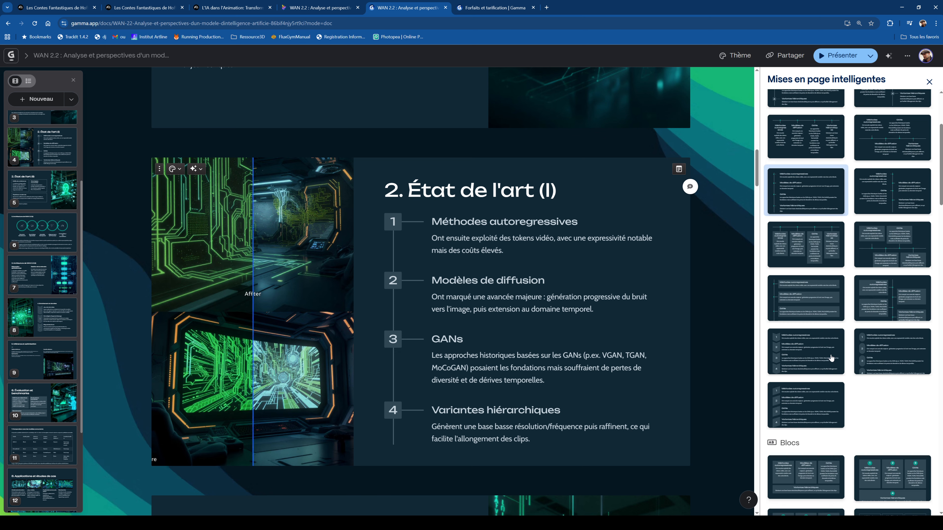
scroll(831, 282, "down", 12)
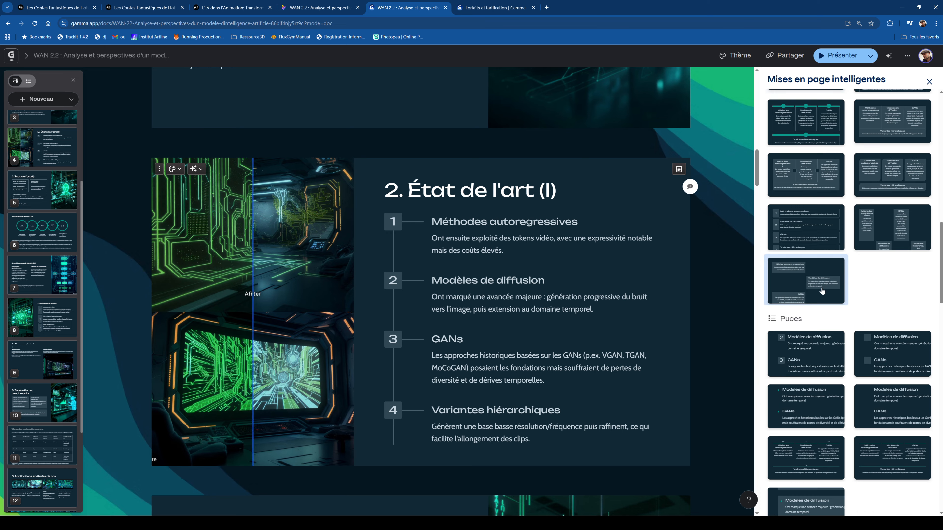
scroll(827, 304, "down", 10)
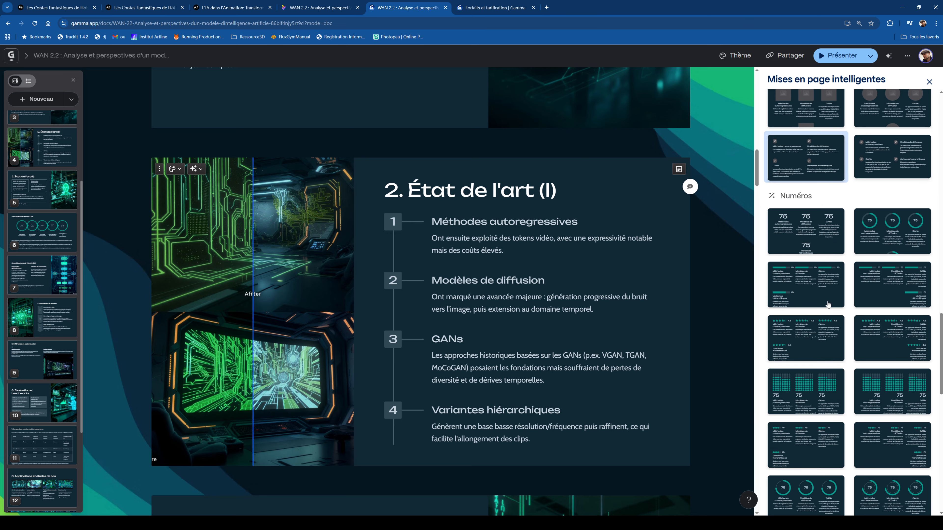
left_click(828, 304)
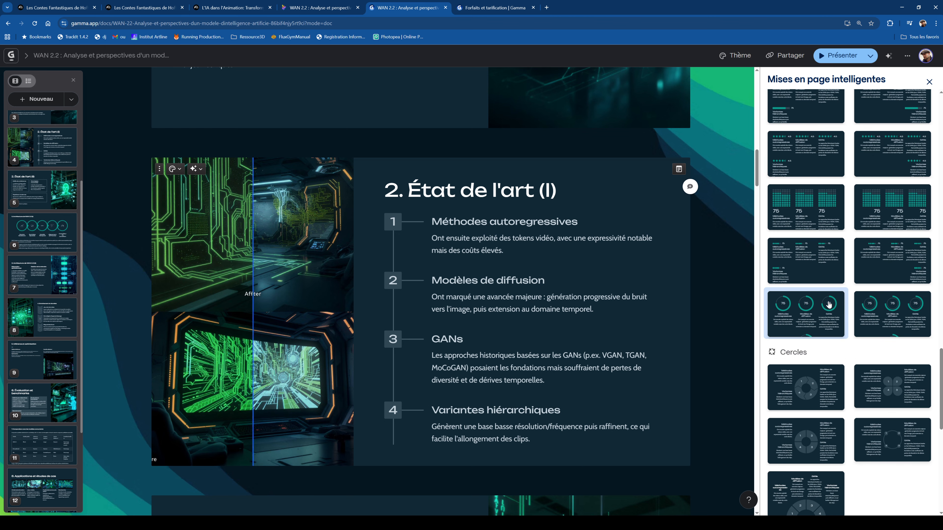
scroll(829, 305, "down", 3)
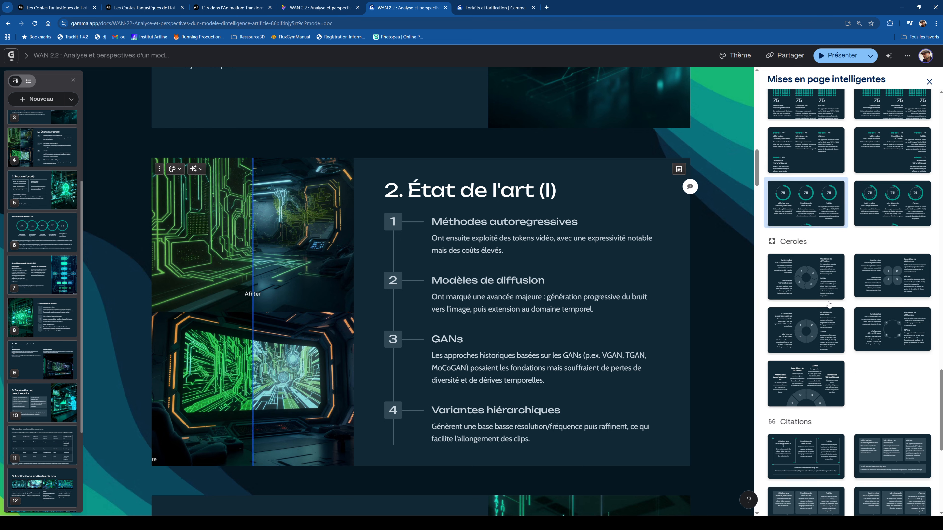
left_click(823, 389)
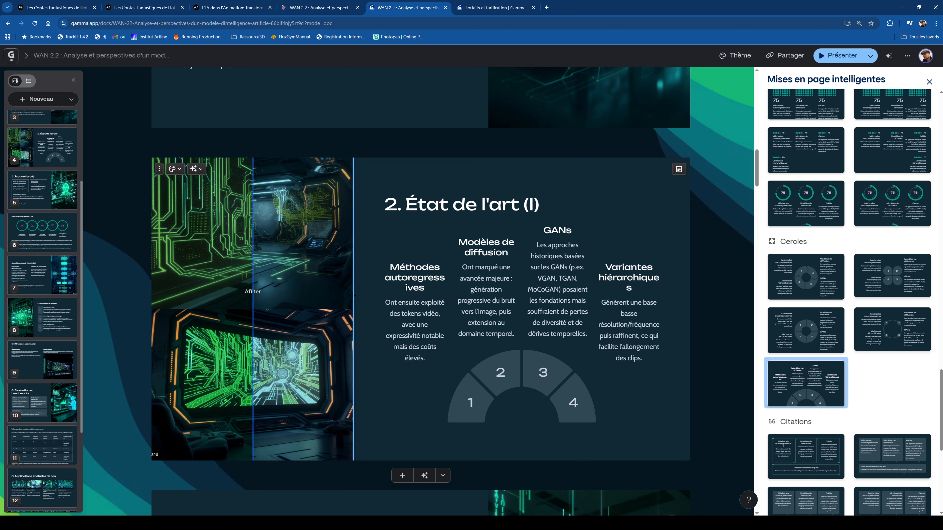
Narrow the card's accent image to about a quarter of the card width and try the AI edit "Améliorer la rédaction".
left_click_drag(297, 300, 256, 295)
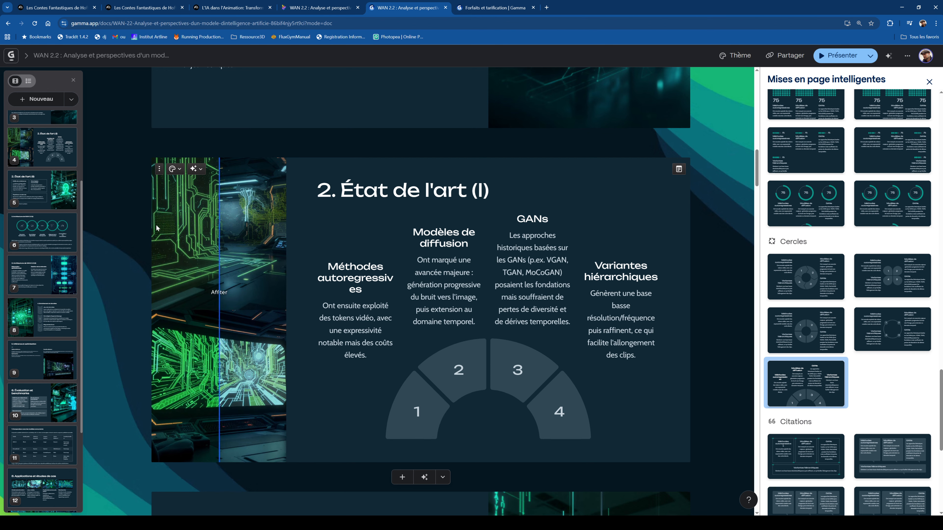
left_click(160, 170)
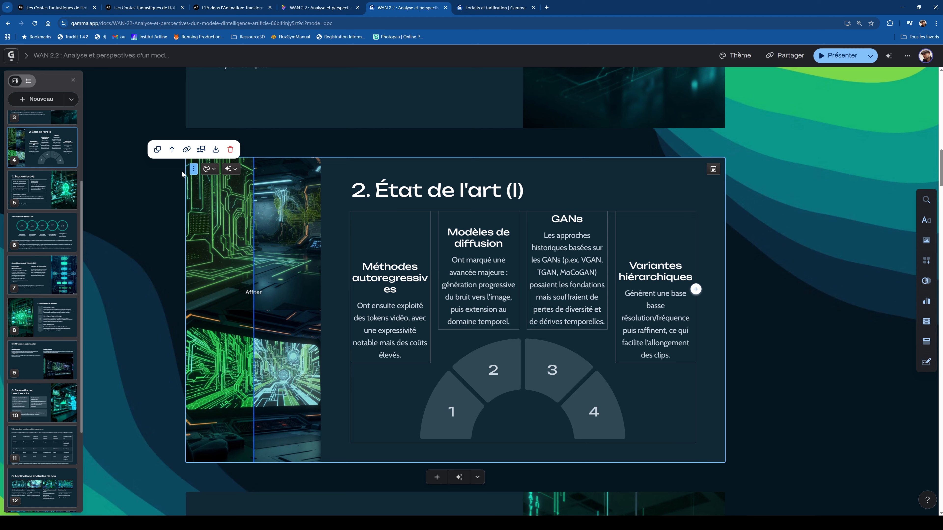
left_click(214, 171)
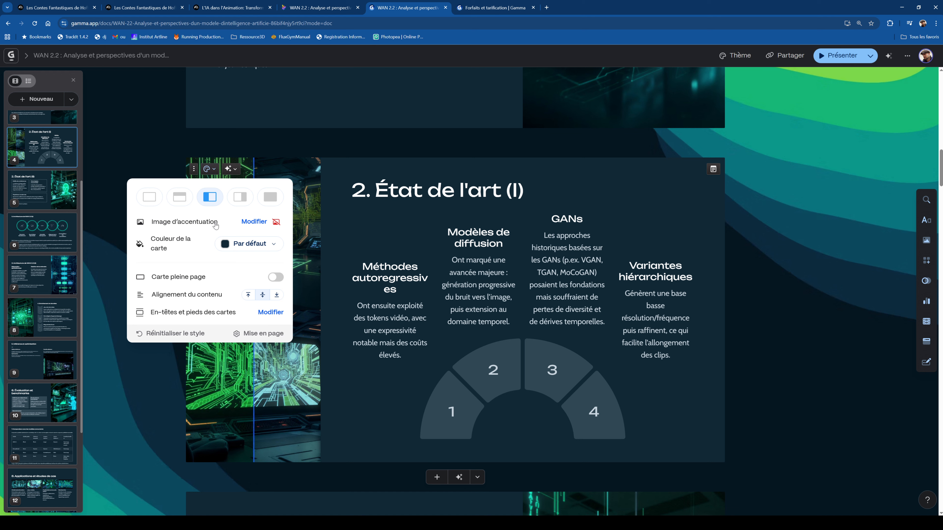
left_click(230, 169)
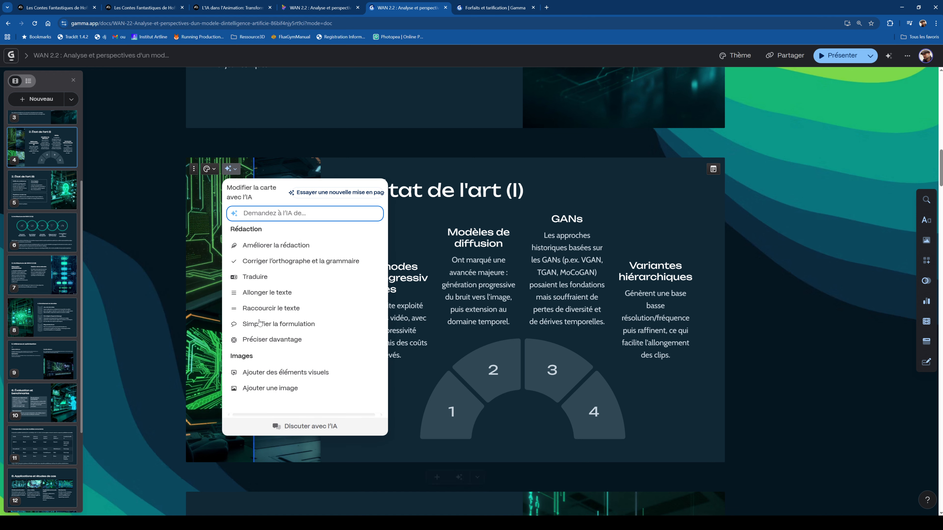
left_click(298, 246)
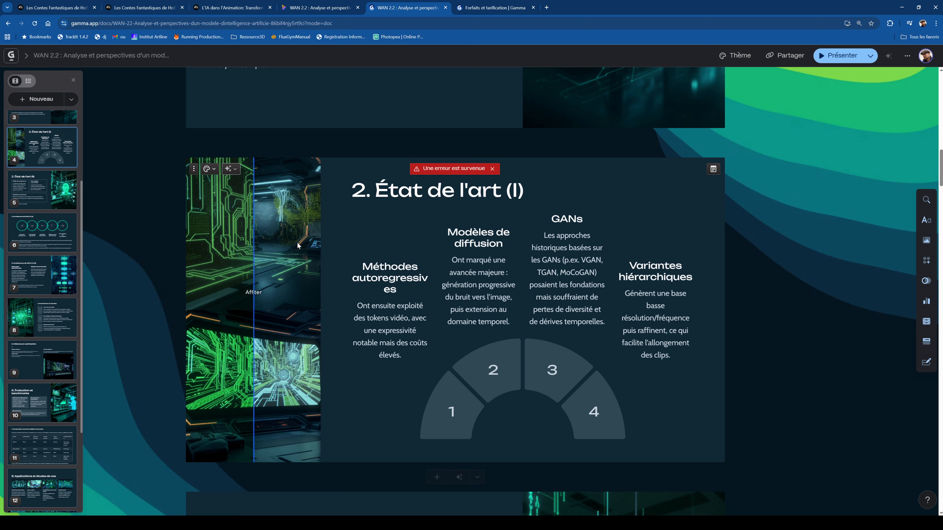
Shorten the card's text with the AI edit "Raccourcir le texte" and place its accent image across the top of the card.
left_click(232, 173)
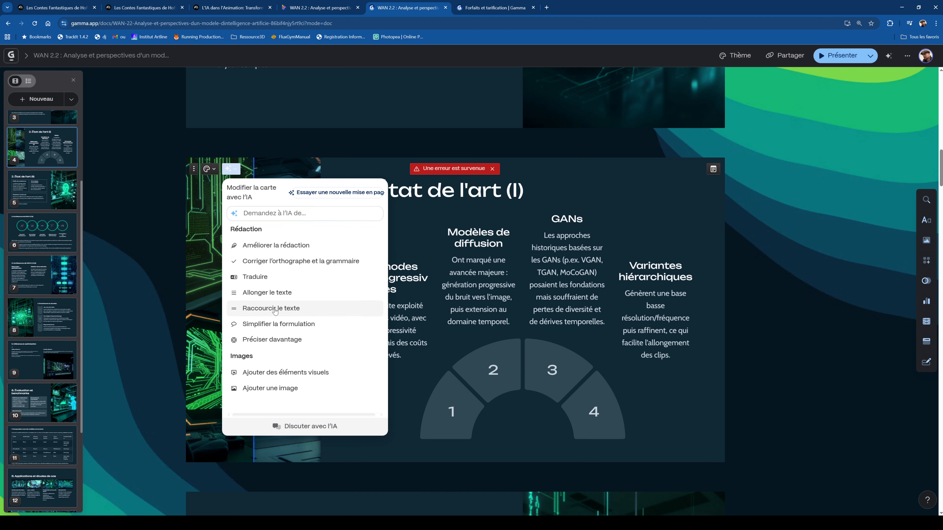
left_click(295, 313)
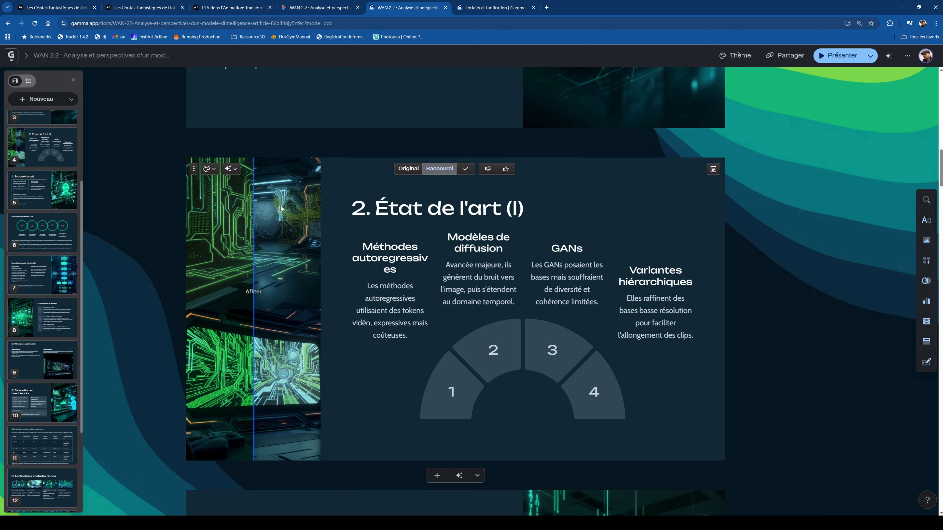
left_click(215, 171)
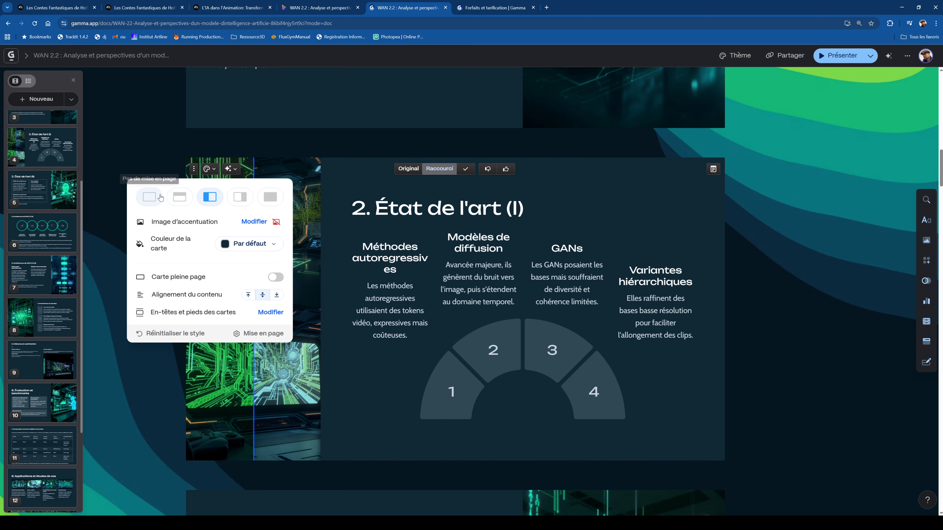
left_click(183, 198)
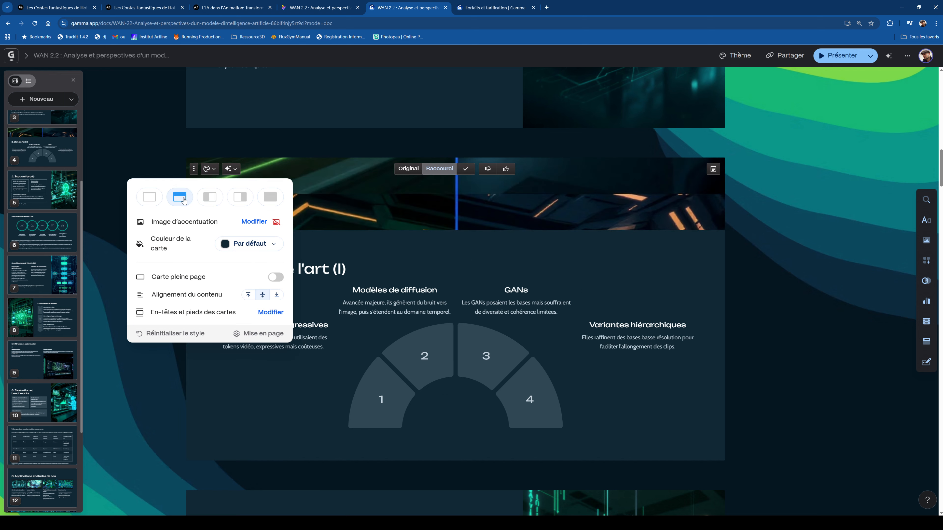